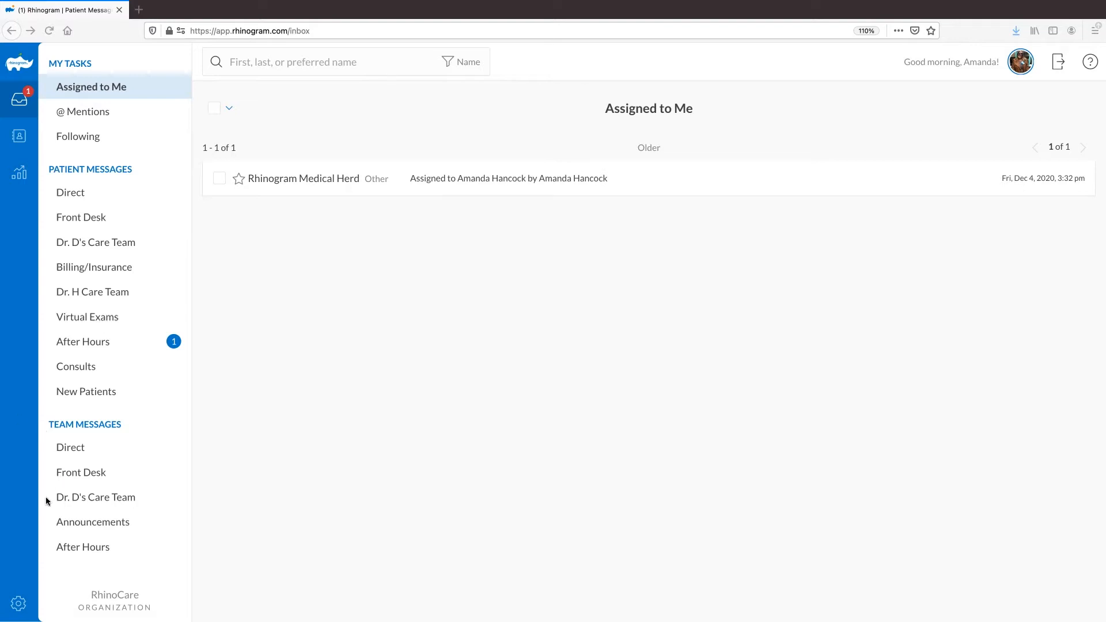
Open the organization library's forms in the settings and start creating a new form
left_click(18, 603)
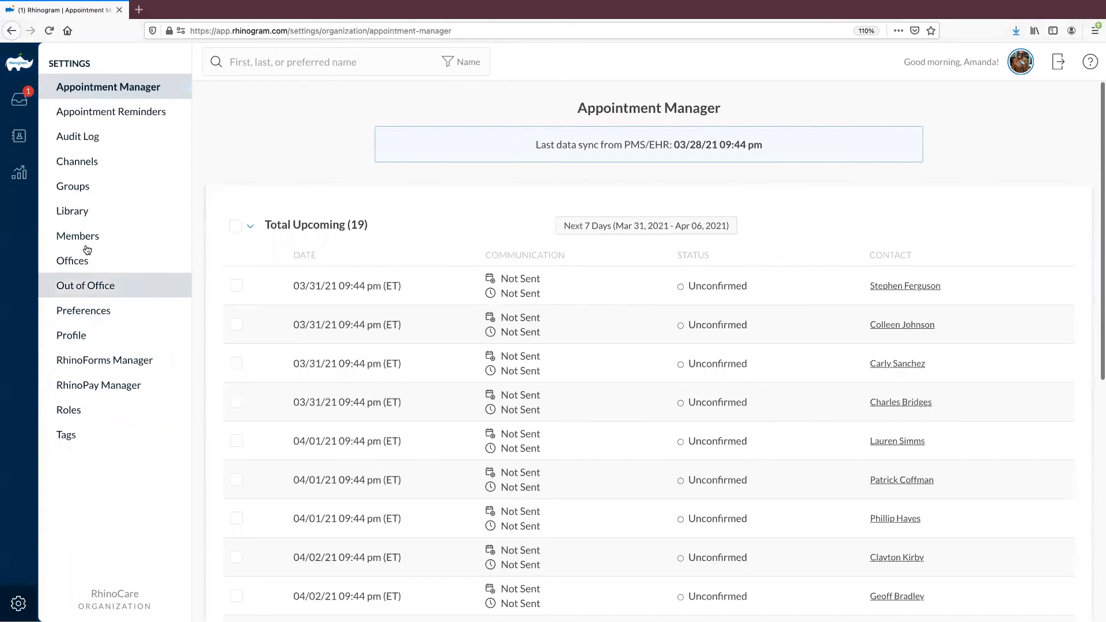
left_click(82, 209)
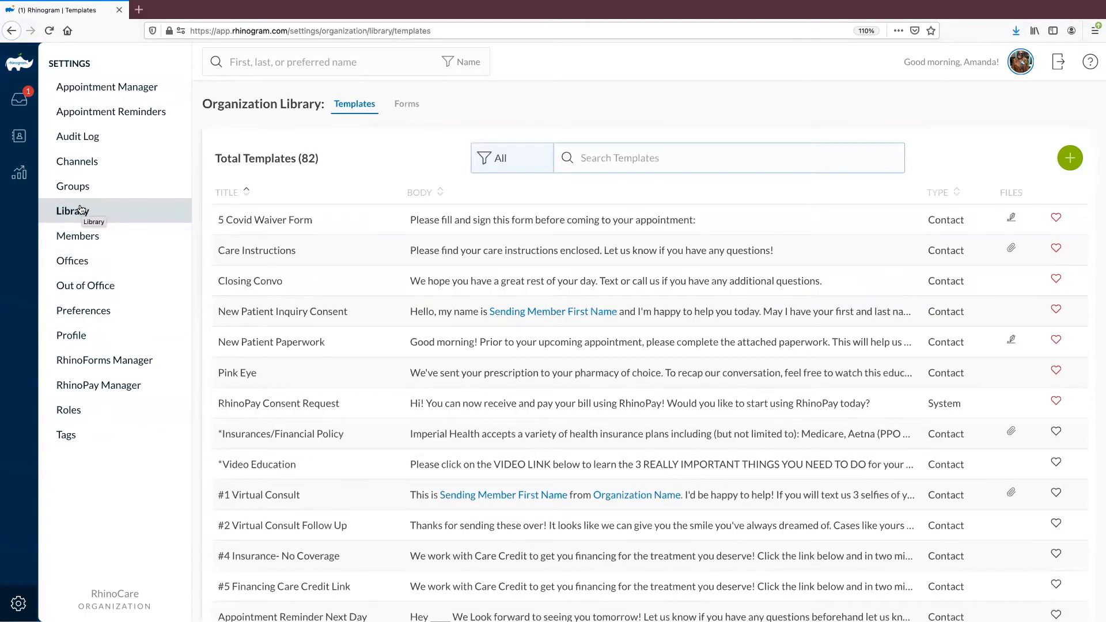
left_click(409, 107)
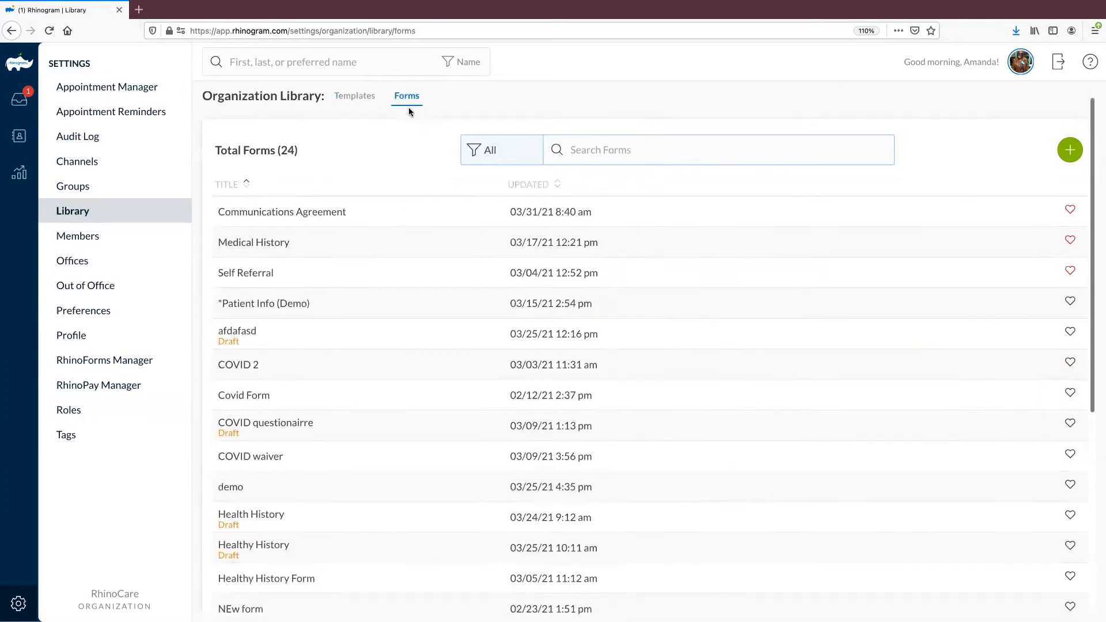
scroll(409, 107, "down", 1)
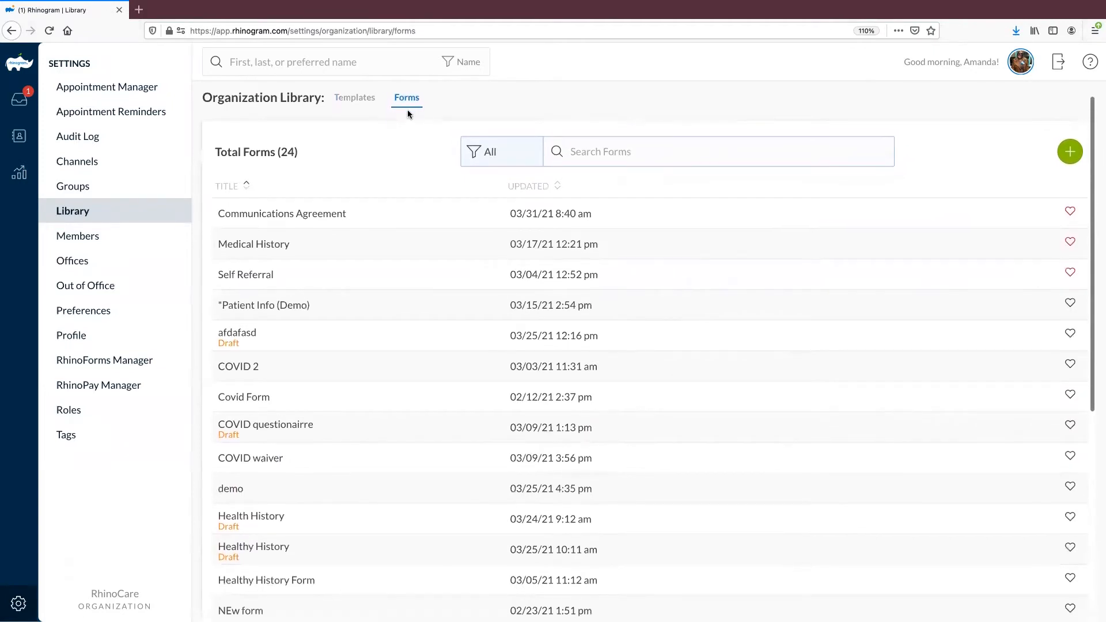
scroll(408, 110, "up", 1)
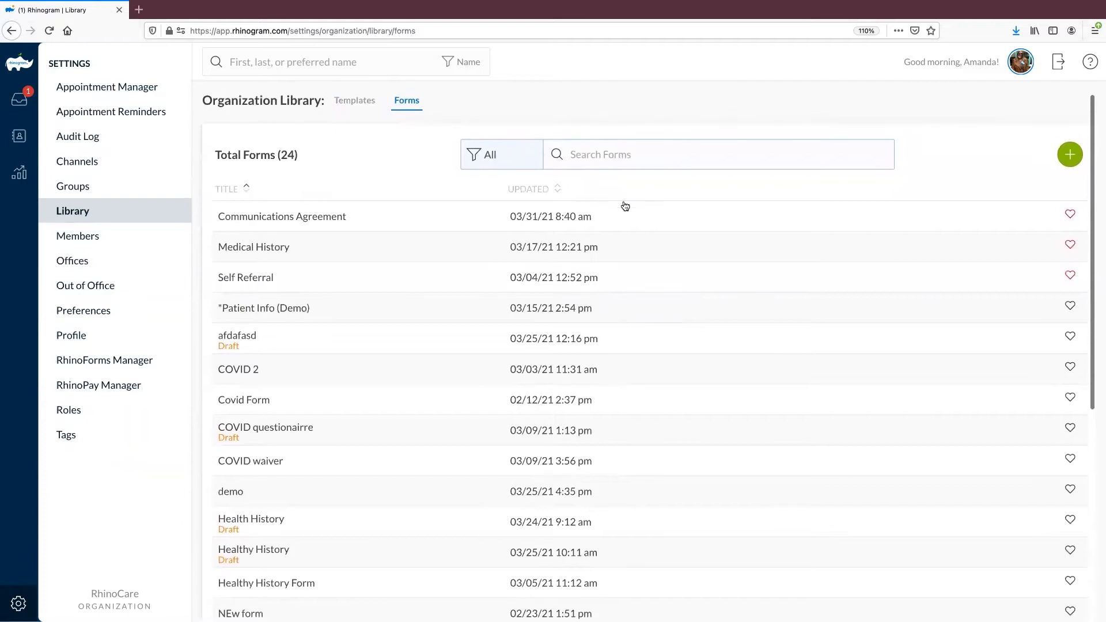
left_click(1064, 157)
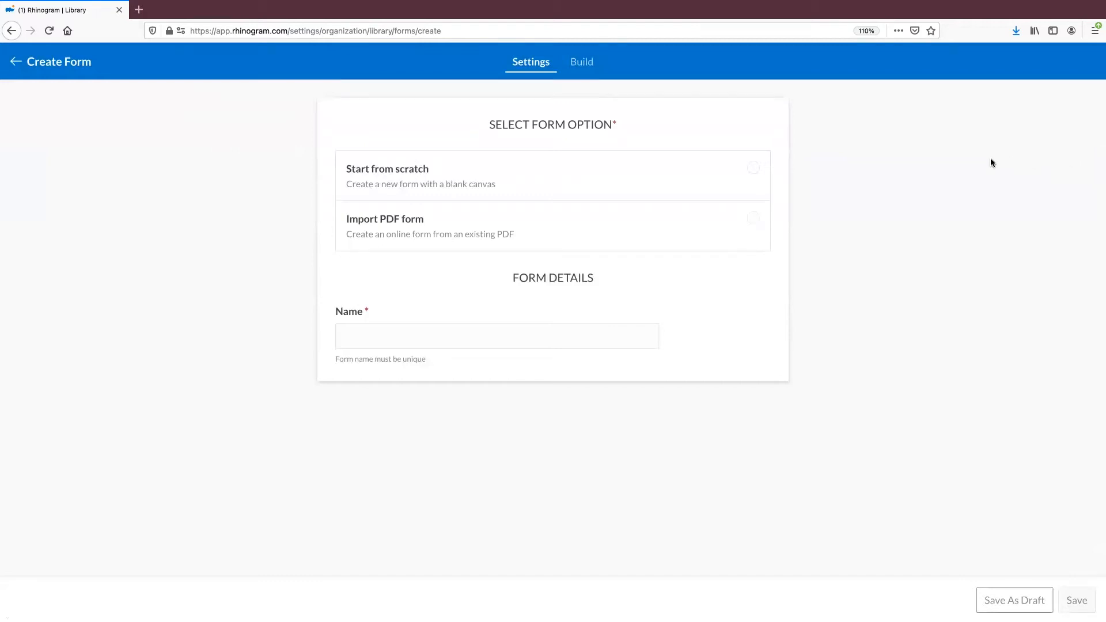
Choose to import a PDF form and name the form "testing day"
left_click(399, 224)
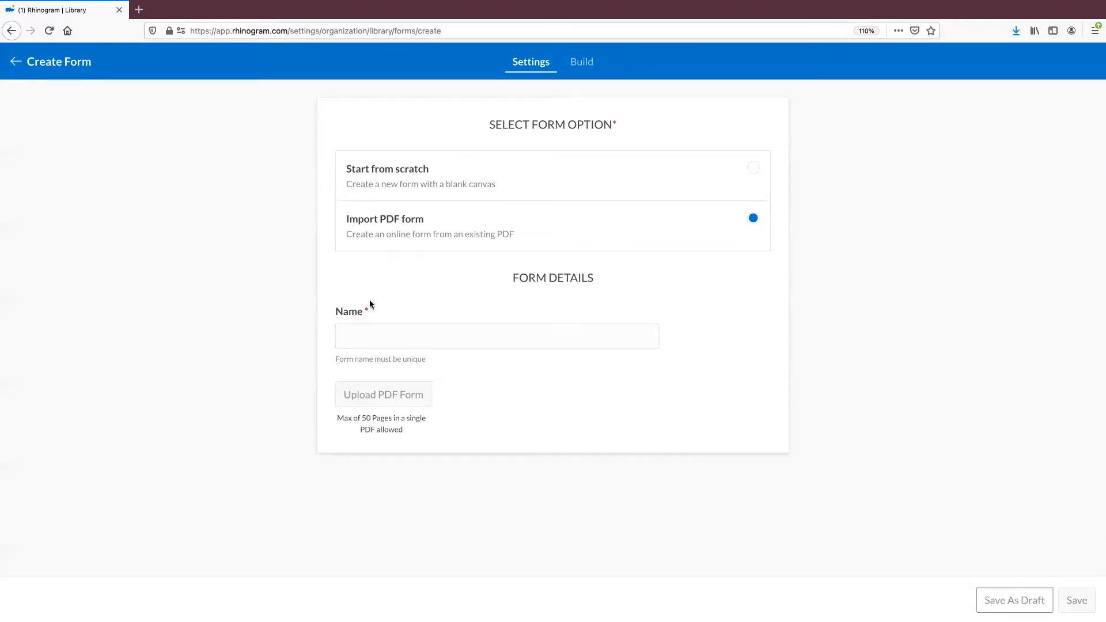
left_click(365, 335)
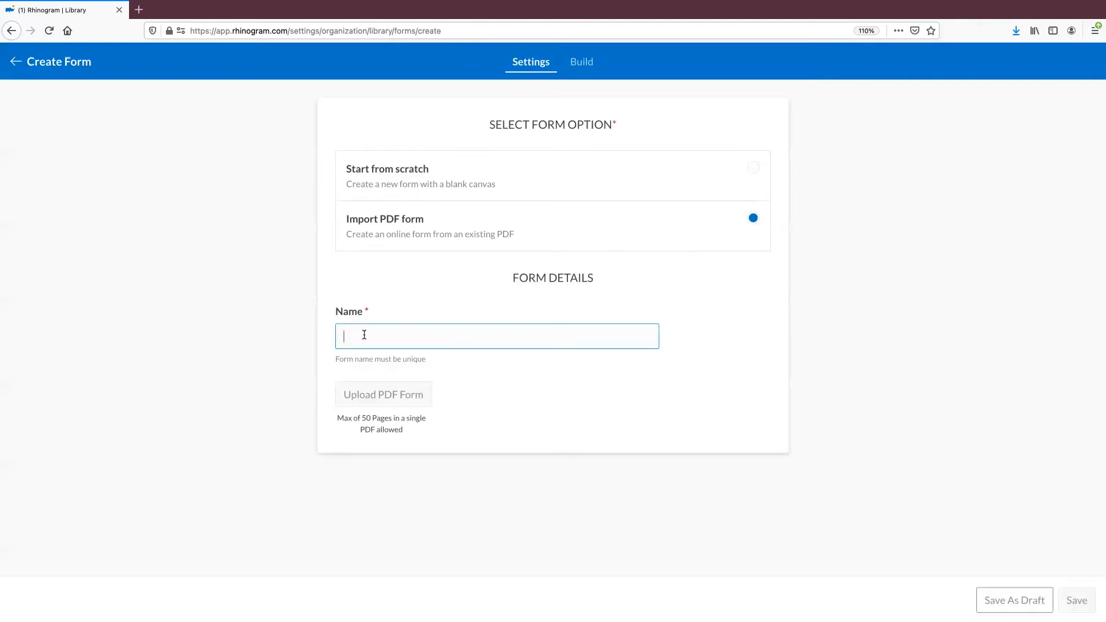
type("t")
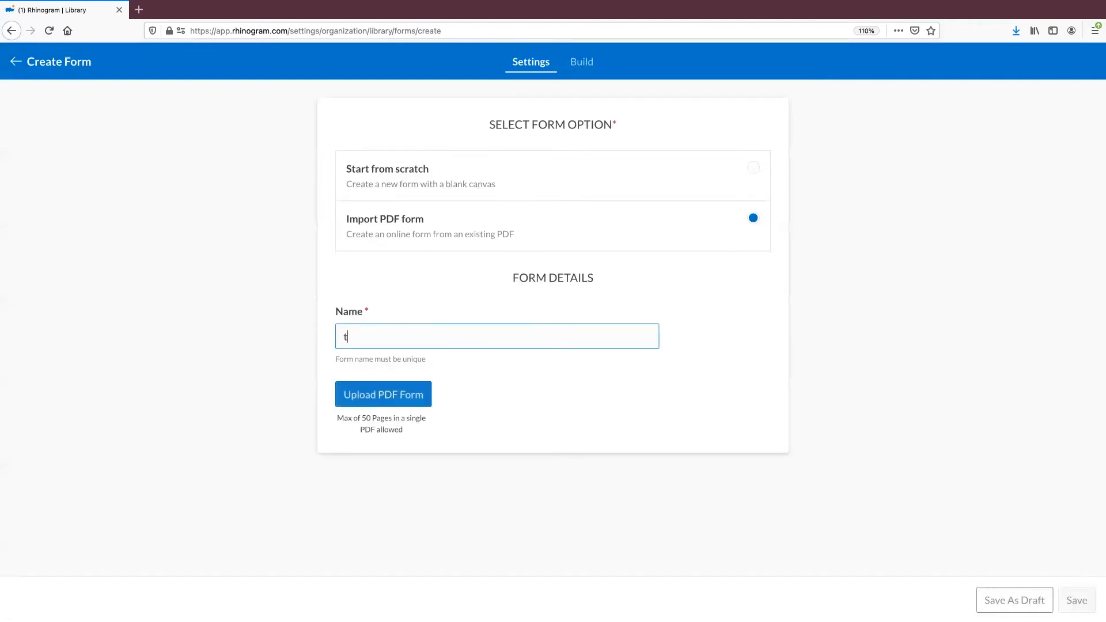
type("esting")
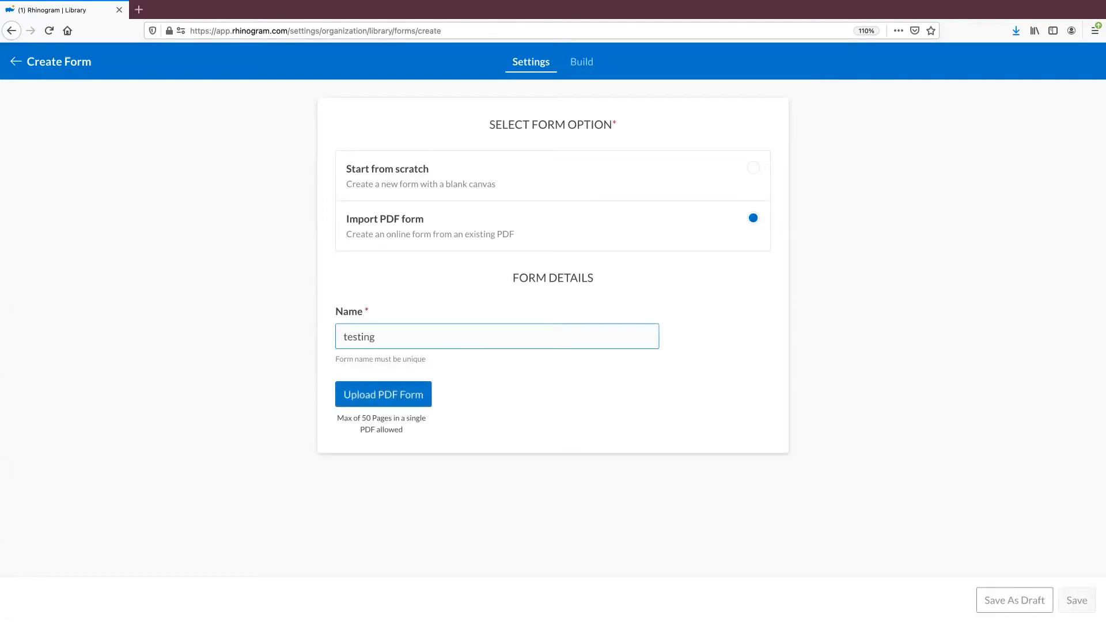
type(" day")
Search the computer for "covid" and upload COVID form.pdf as the form's source
left_click(376, 400)
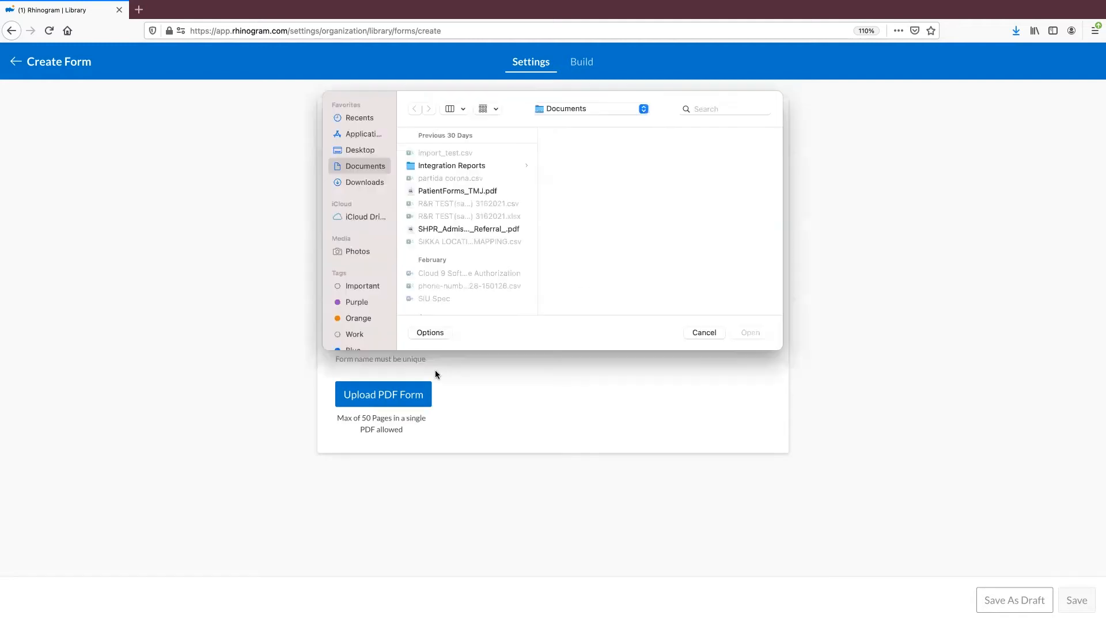
left_click(705, 109)
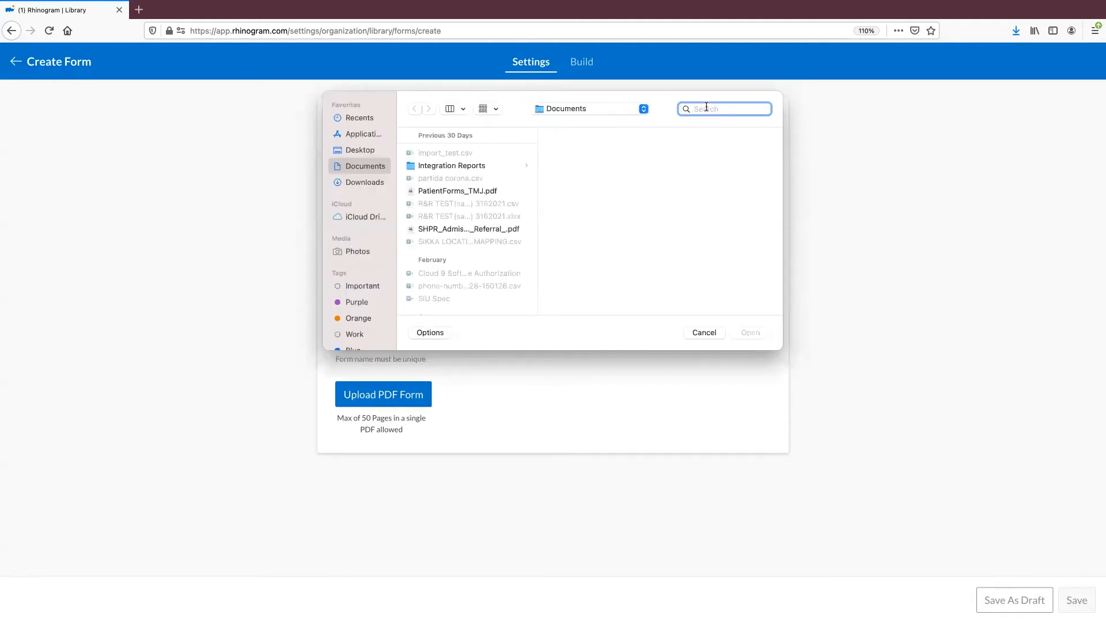
type("covid")
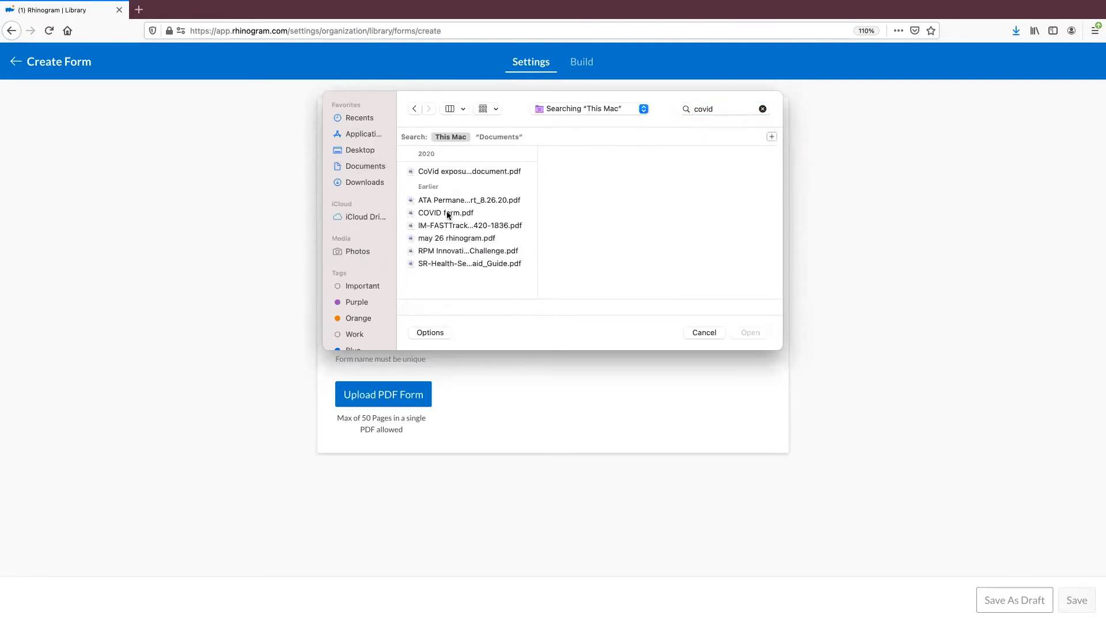
left_click(448, 213)
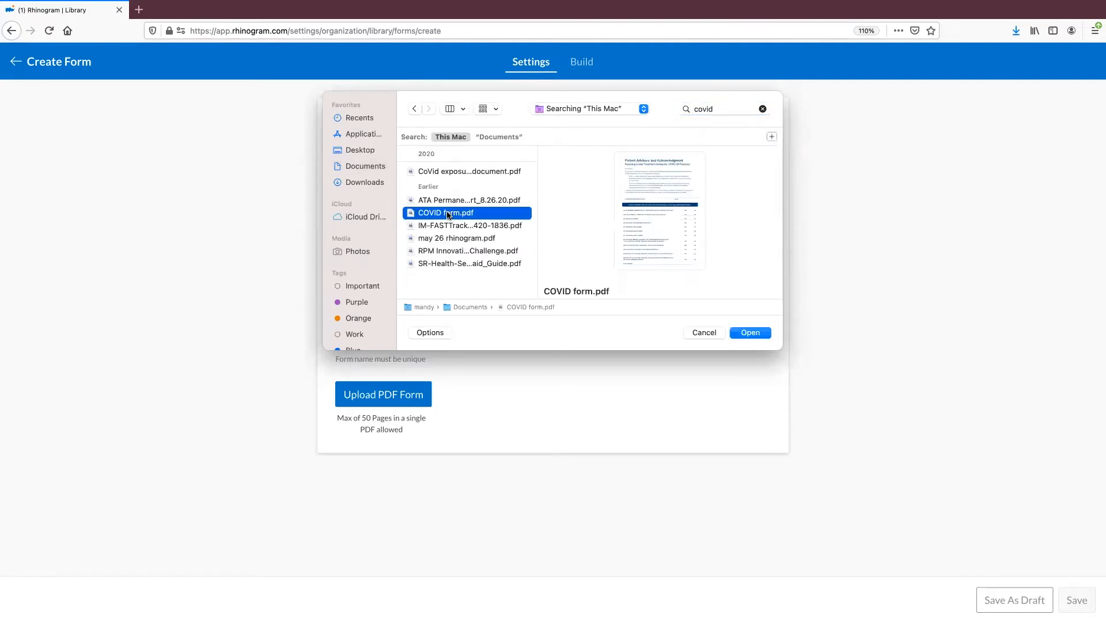
left_click(748, 333)
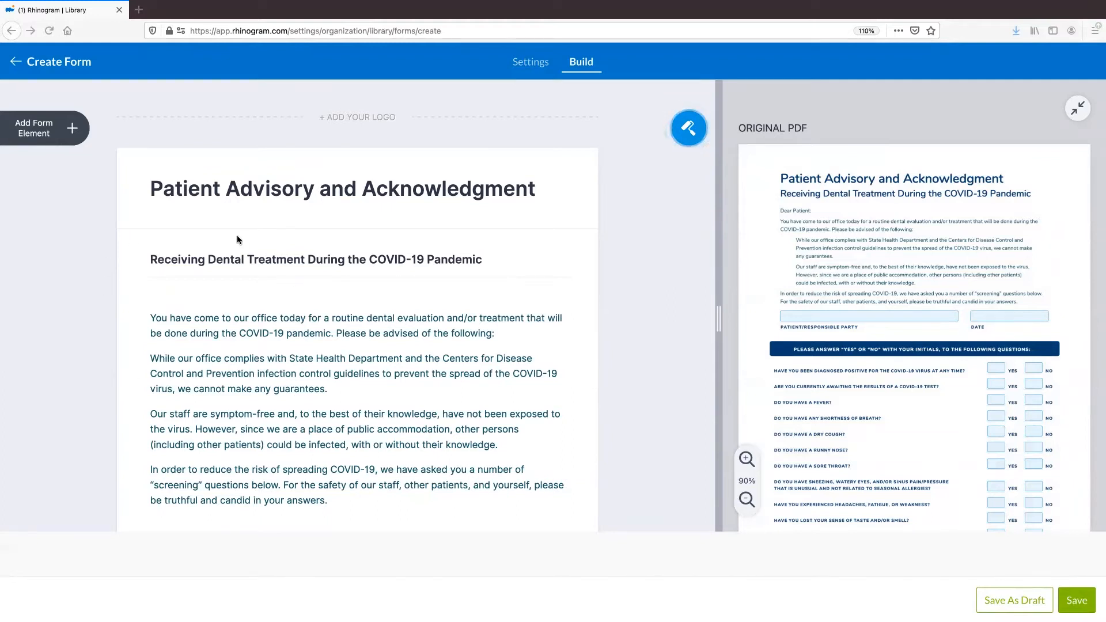
Compare the converted form with the original PDF, and review its form settings and logo upload options
scroll(237, 236, "down", 1)
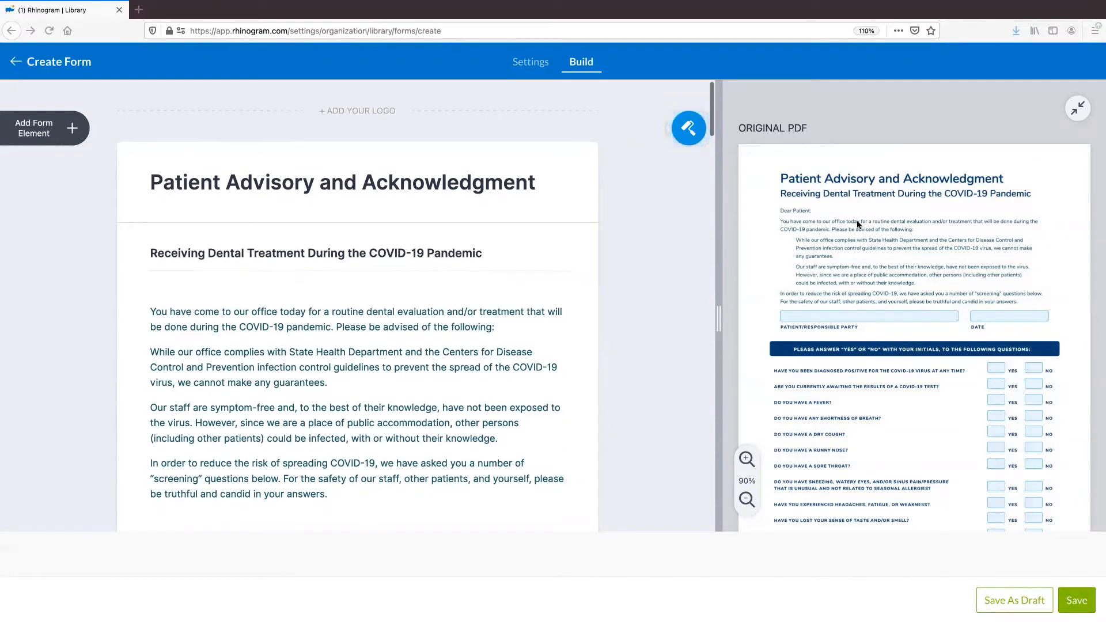
scroll(851, 259, "down", 1)
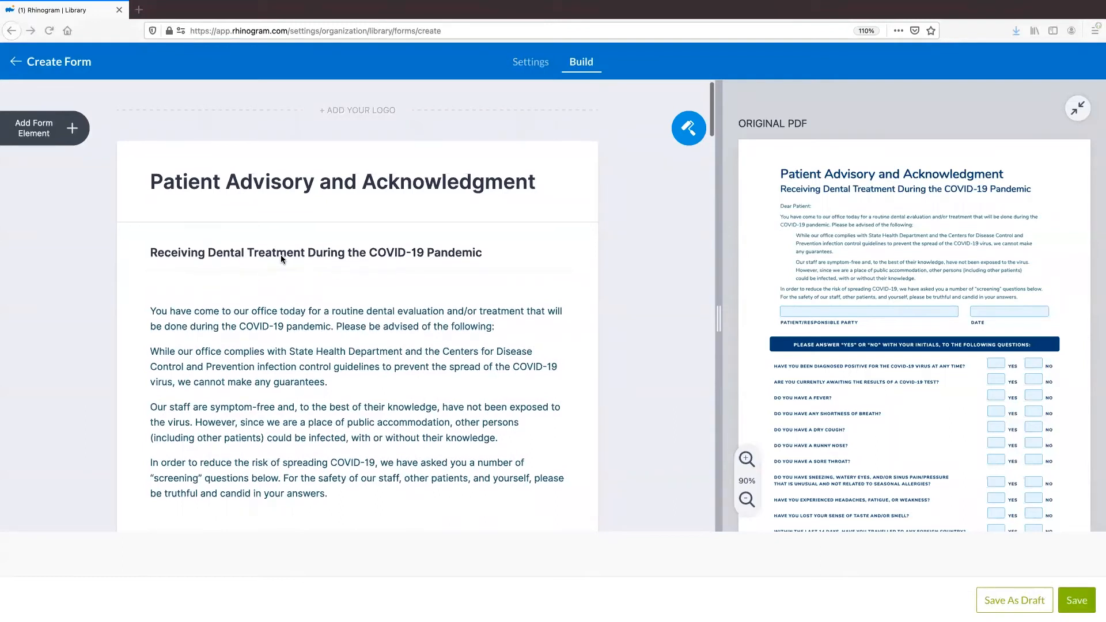
scroll(282, 257, "up", 1)
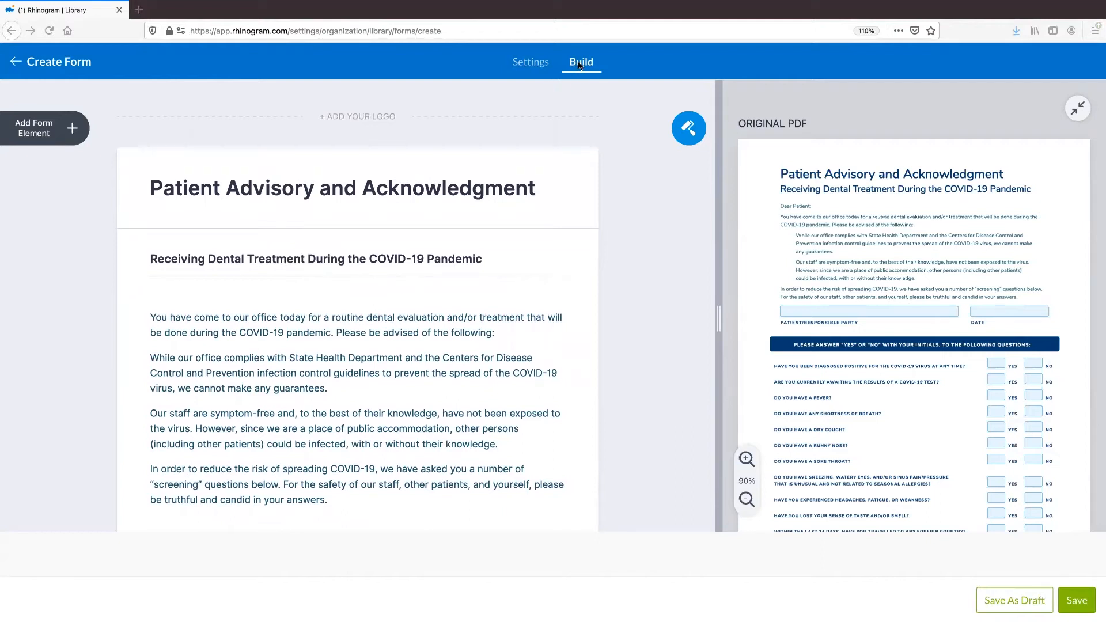
left_click(524, 69)
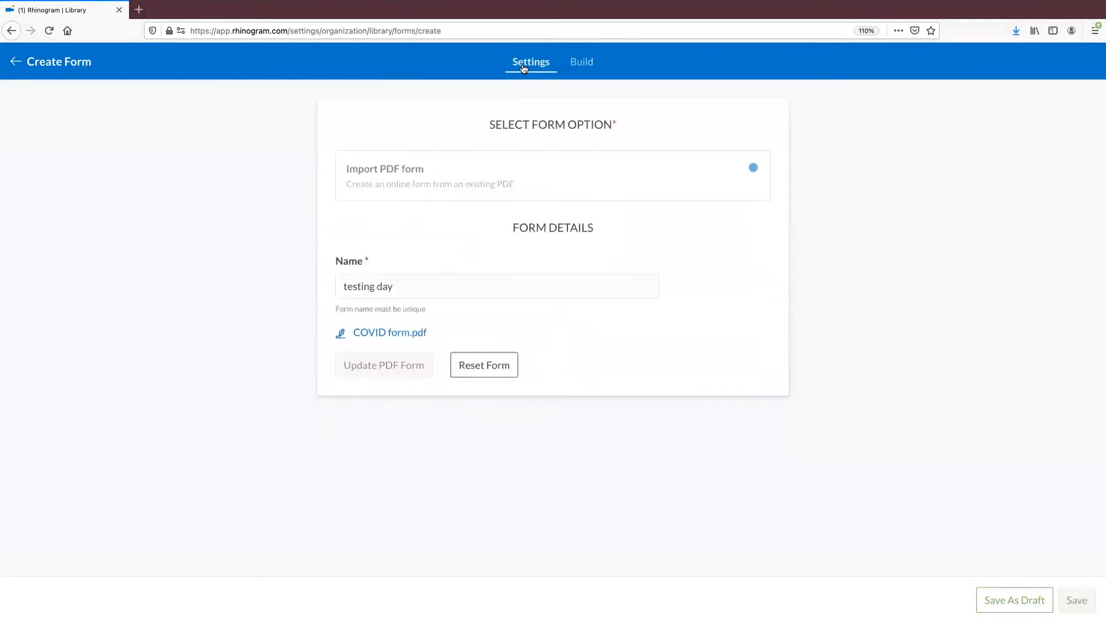
left_click(589, 68)
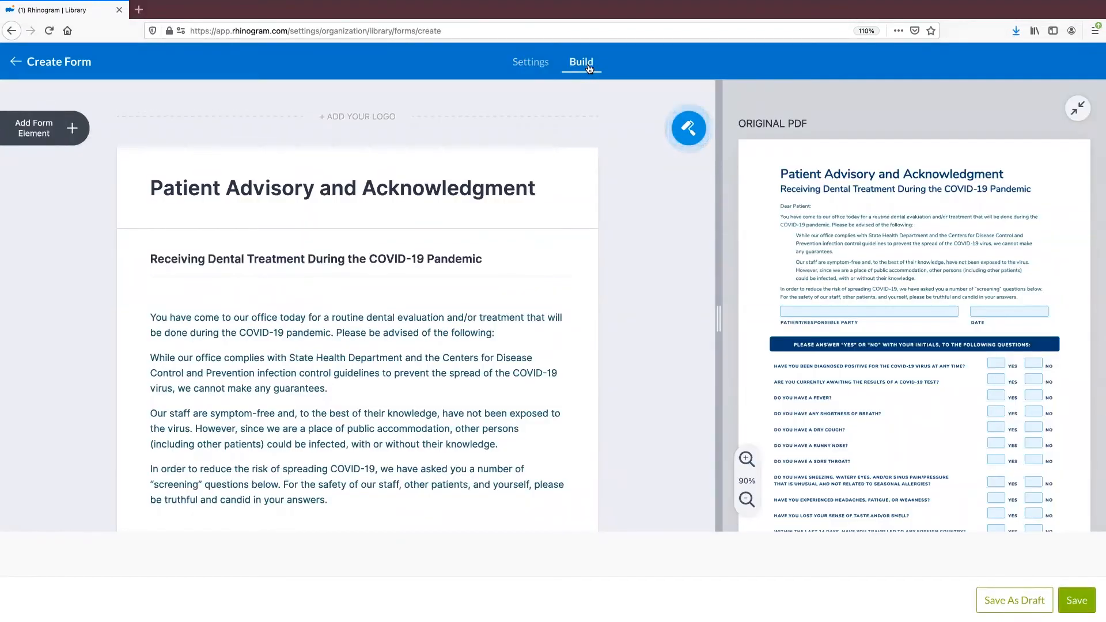
left_click(363, 118)
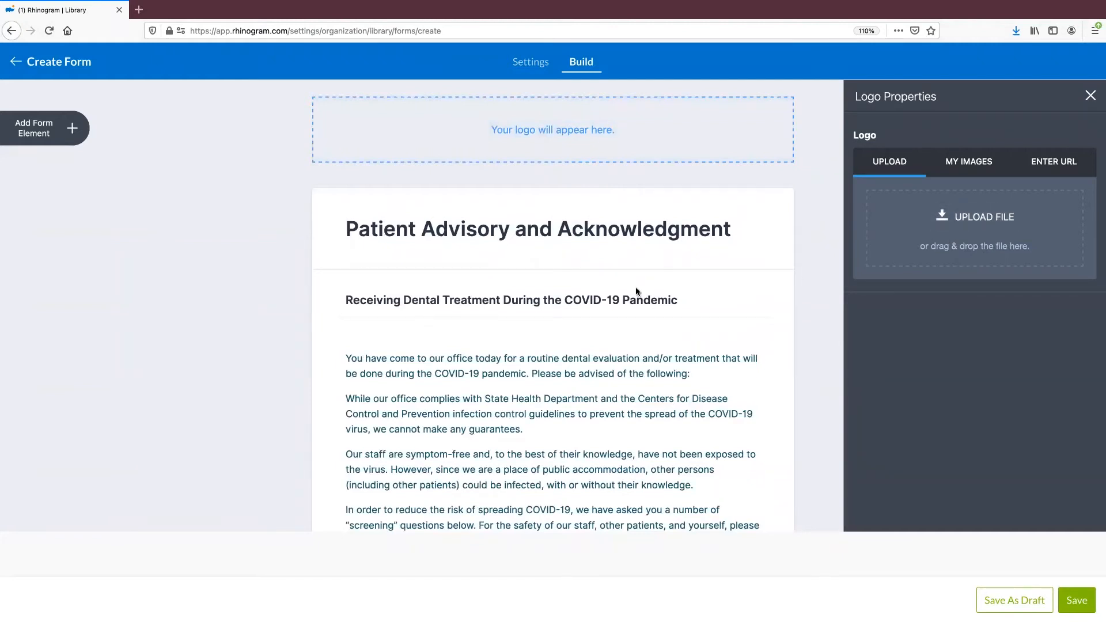
Inspect the PATIENT/RESPONSIBLE PARTY and DATE fields' properties and move the DATE field above PATIENT/RESPONSIBLE PARTY
scroll(679, 277, "down", 3)
scroll(655, 276, "down", 1)
left_click(371, 429)
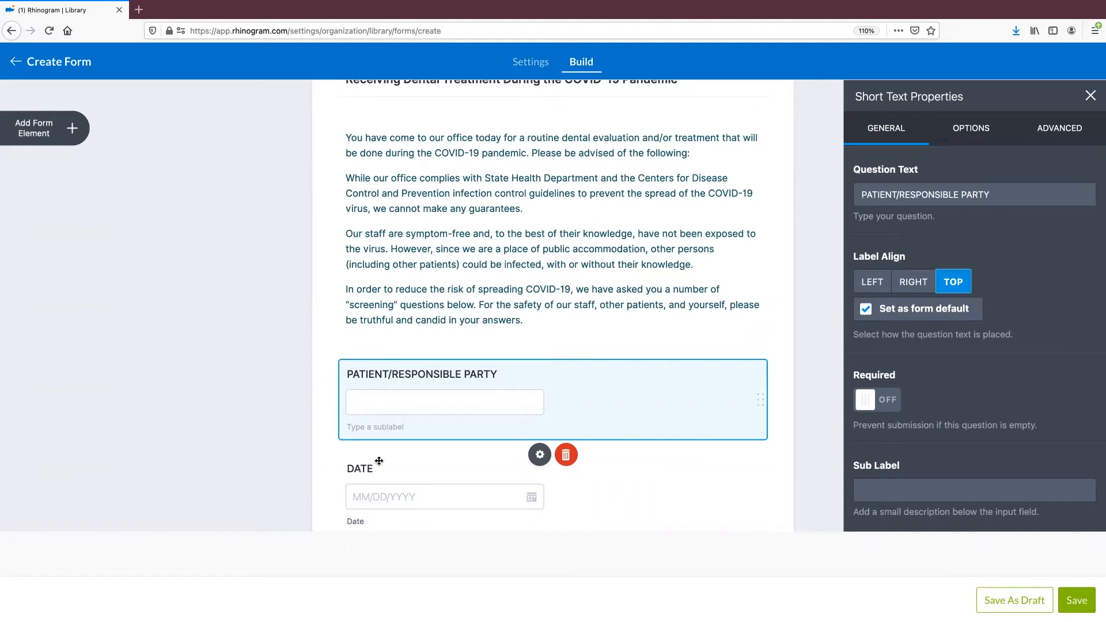
left_click(385, 479)
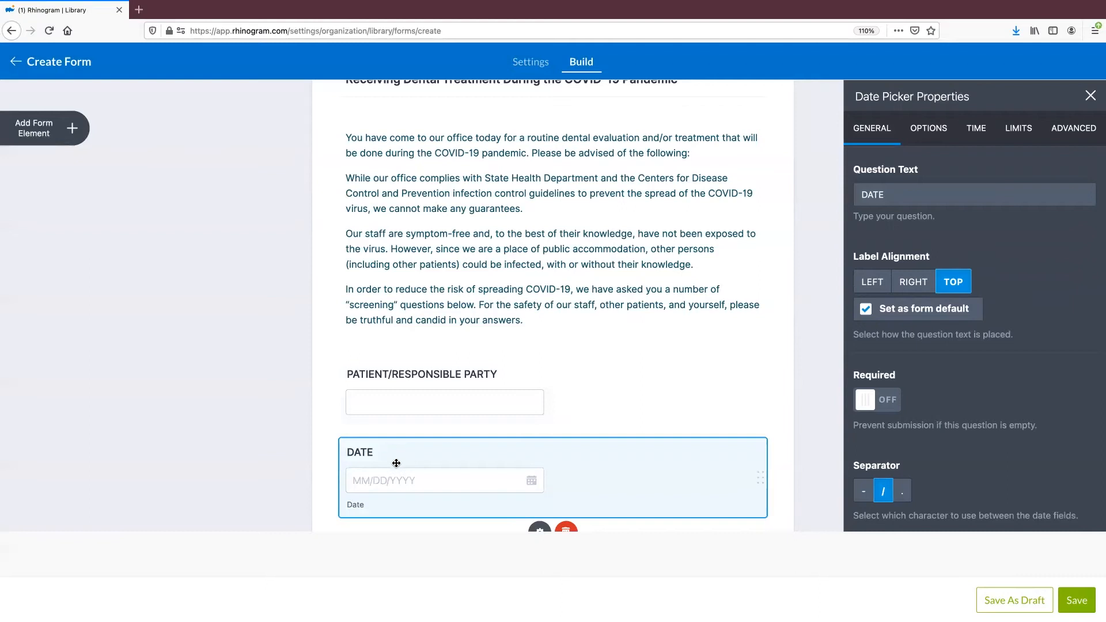
scroll(398, 462, "down", 3)
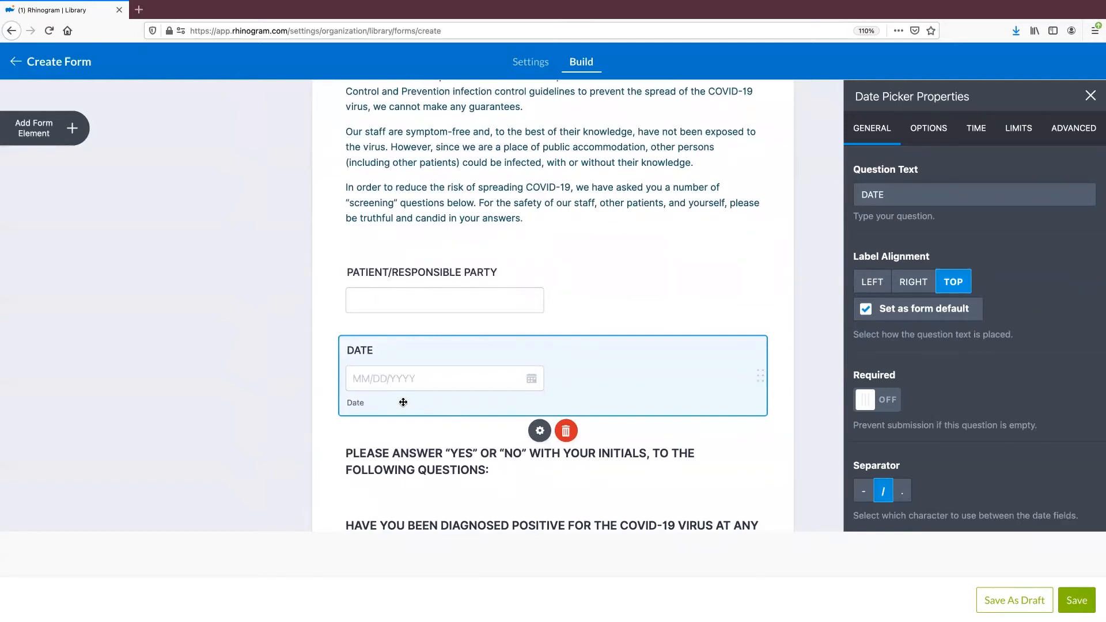
left_click_drag(408, 318, 408, 258)
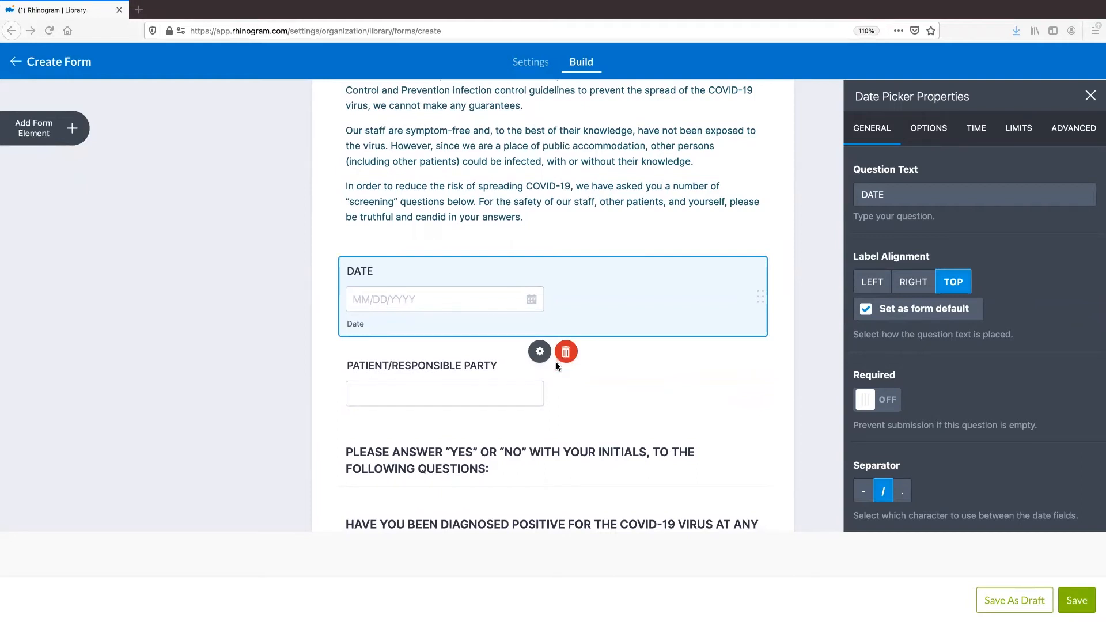
Open the introductory advisory paragraph in the text editor to view its formatting options, and close the editor
scroll(557, 363, "up", 2)
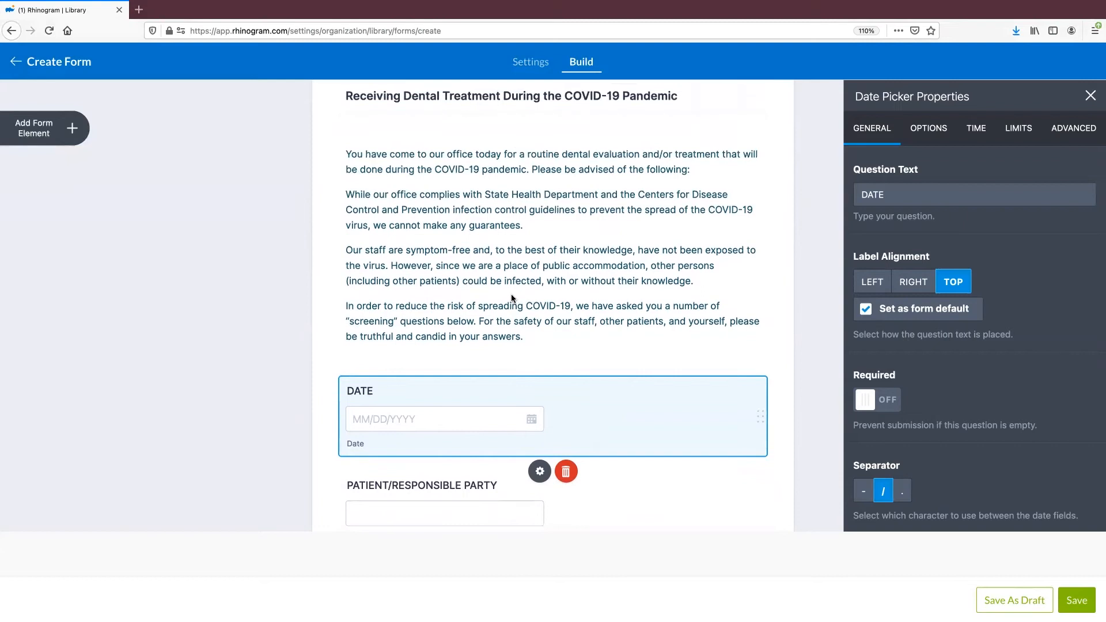
left_click(512, 298)
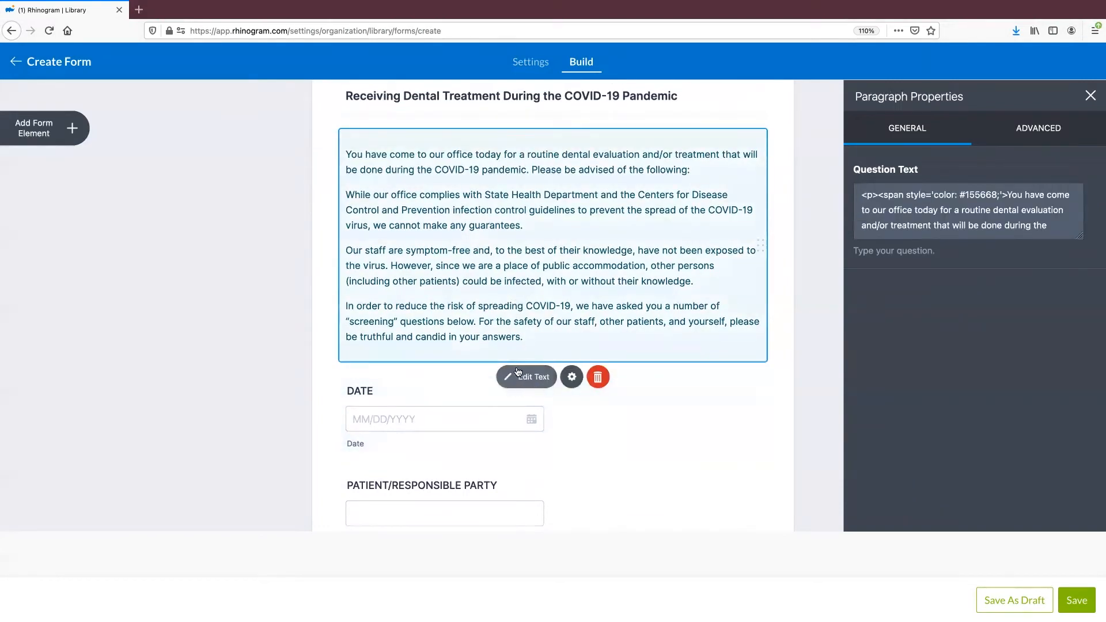
left_click(525, 378)
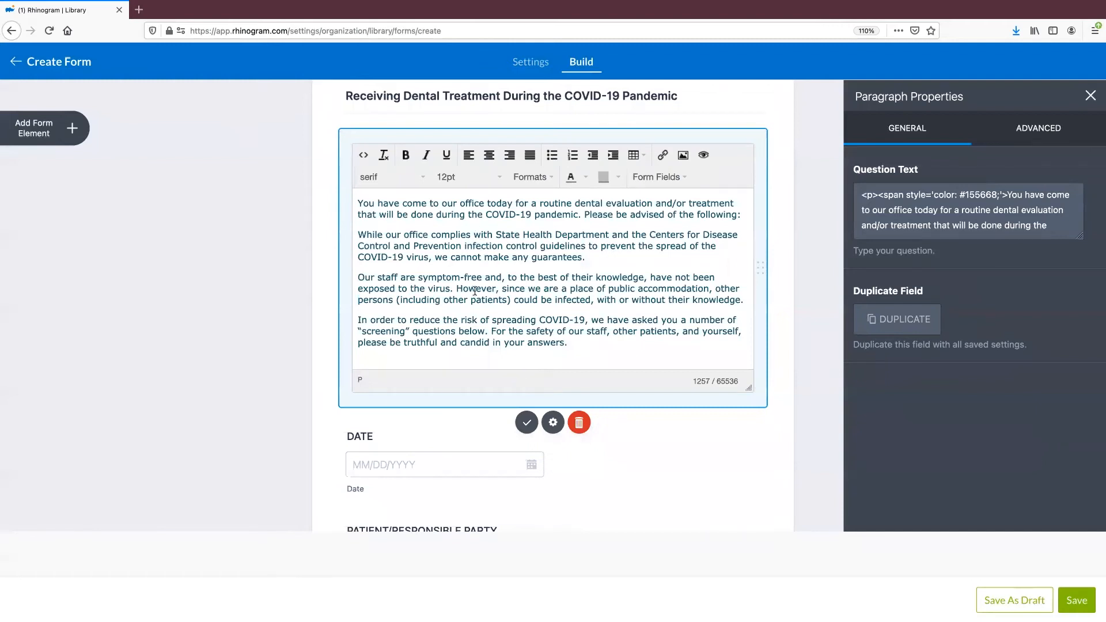
left_click(518, 423)
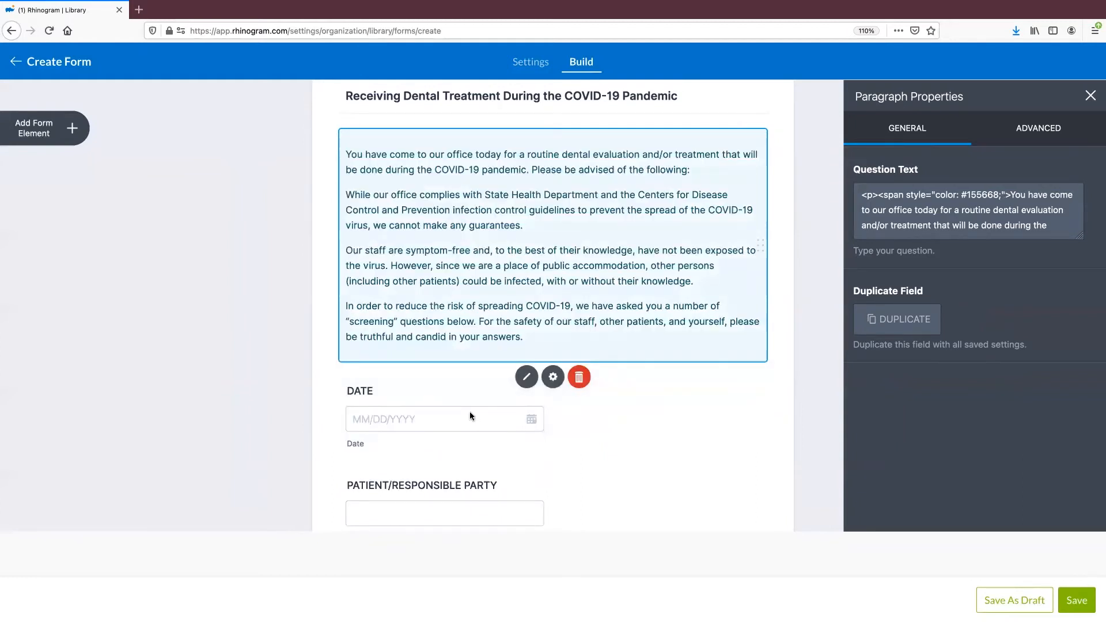
Make the DATE field required, with a hyphen separator and the current date as its default
left_click(444, 419)
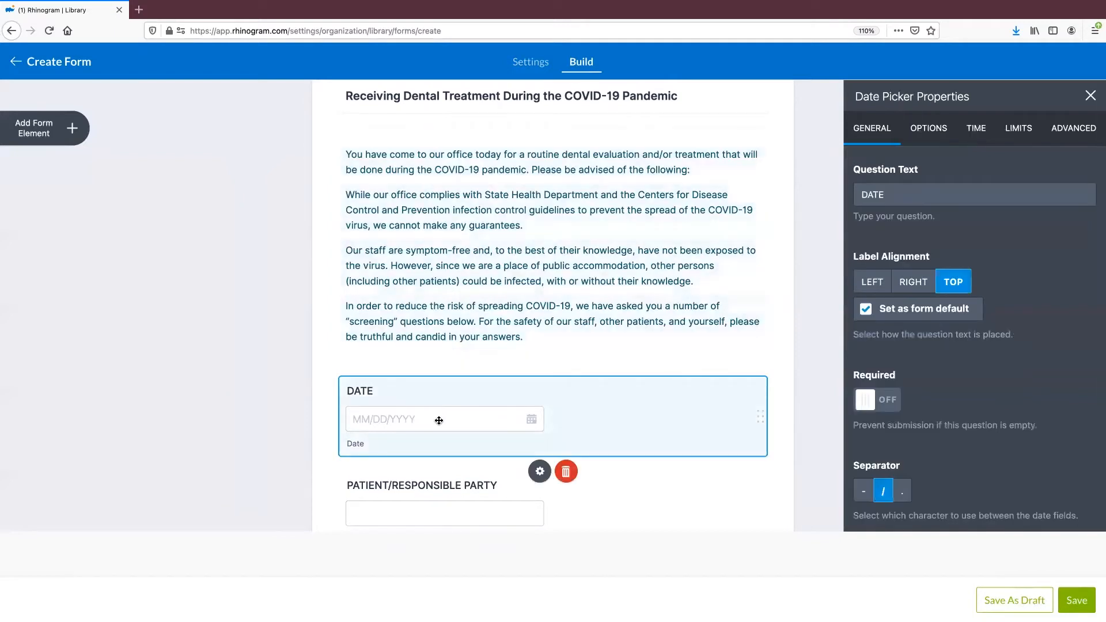
left_click(542, 472)
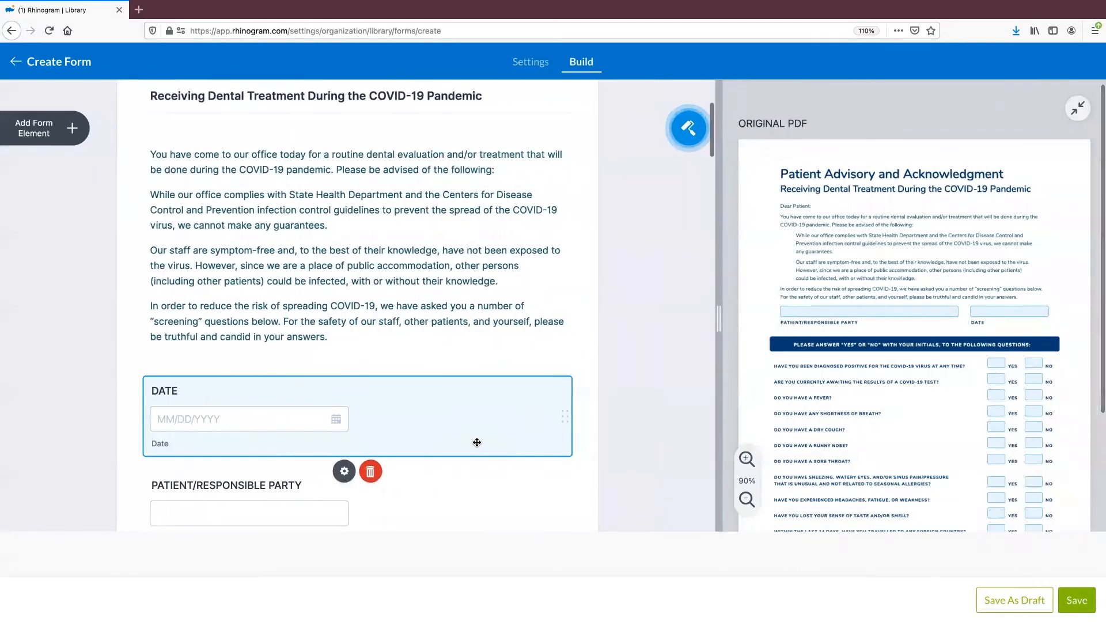
left_click(344, 472)
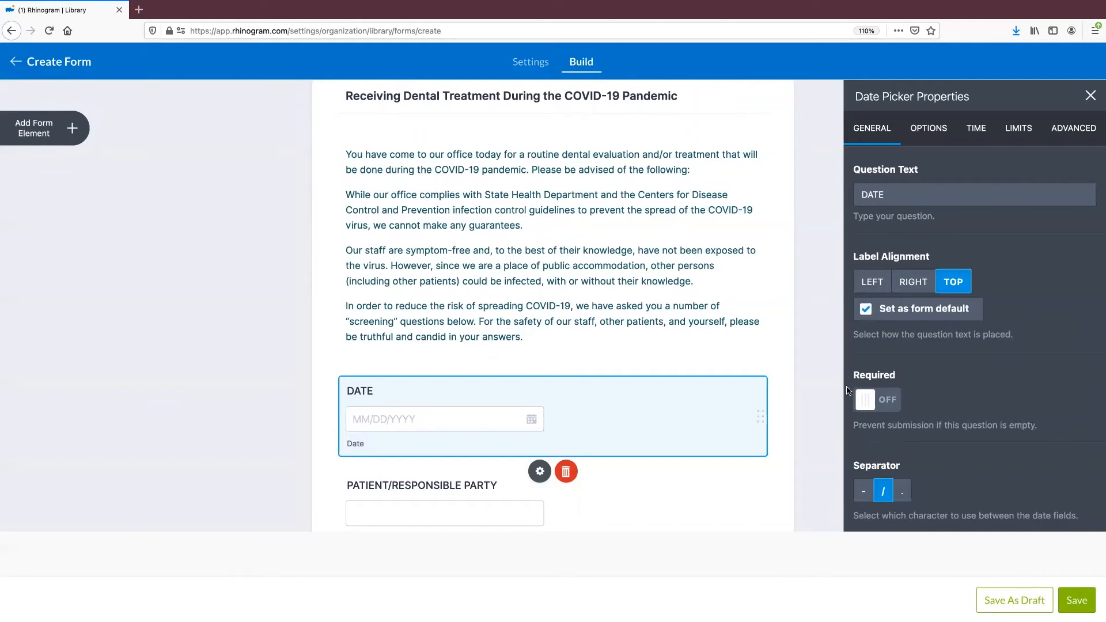
left_click(894, 410)
left_click(864, 497)
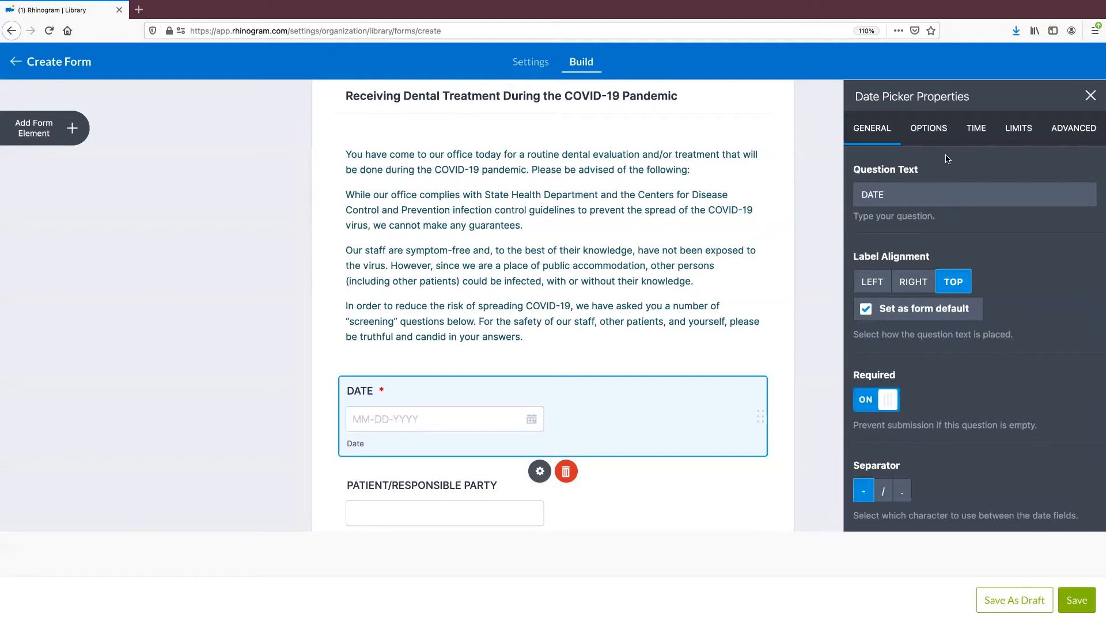
left_click(937, 135)
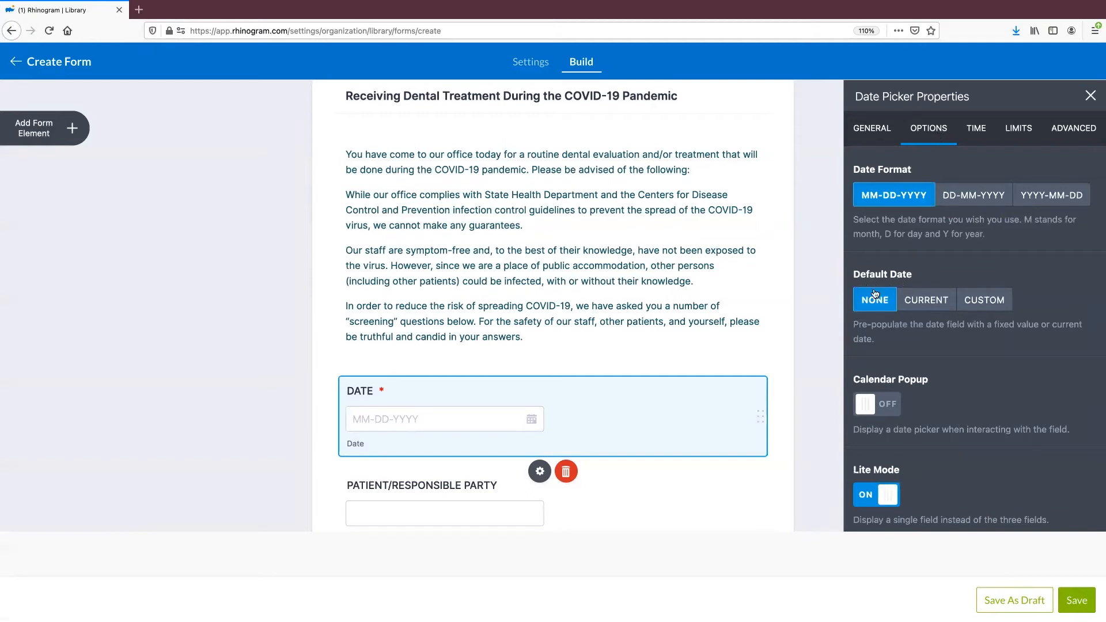
left_click(934, 305)
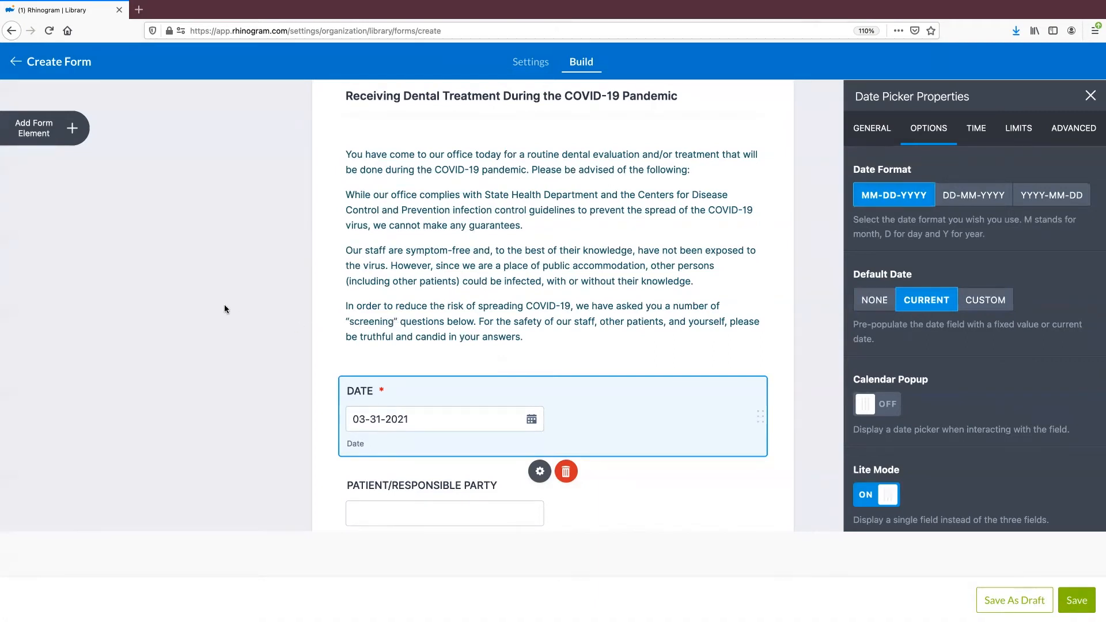
Add an Email field to the form directly below the DATE field
left_click(69, 132)
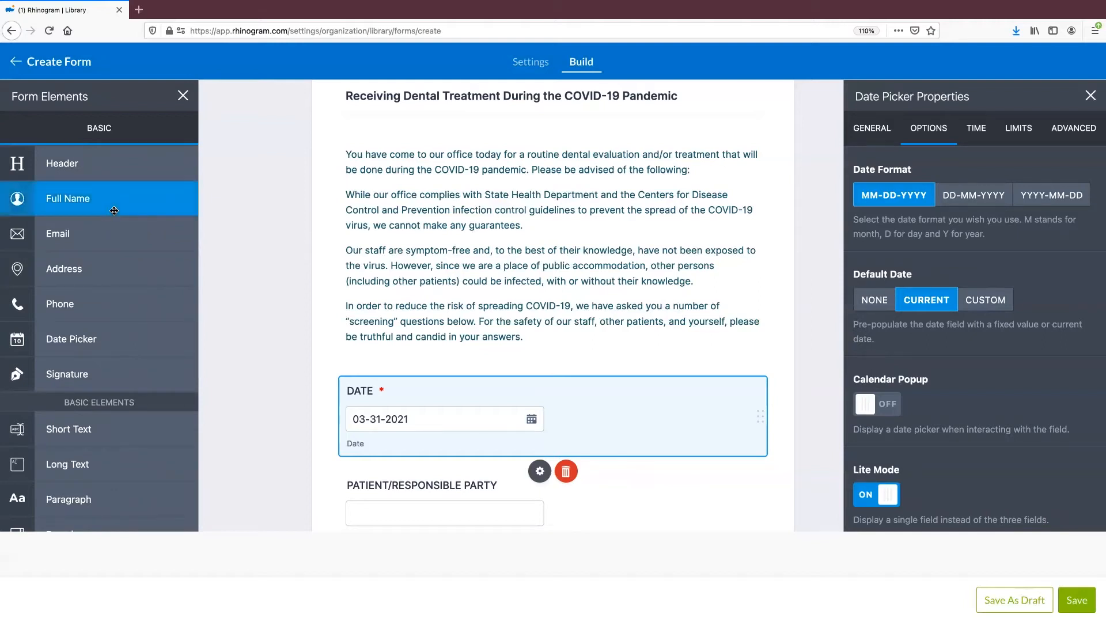
left_click(107, 235)
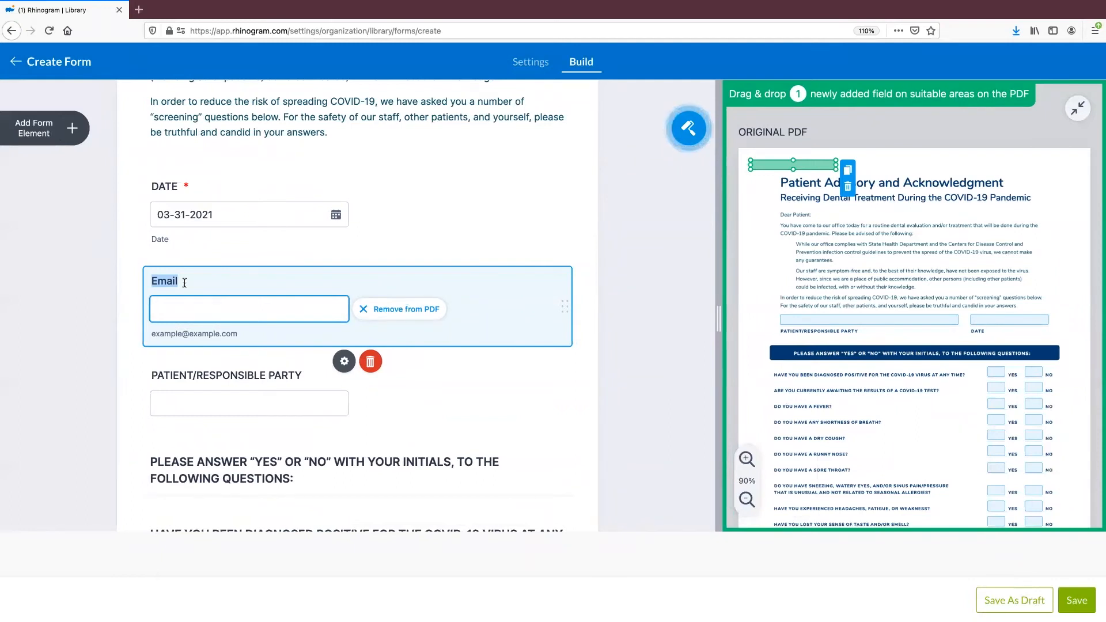
Review the converted screening questions down to the end of the form, and save the form as a draft
scroll(335, 341, "down", 3)
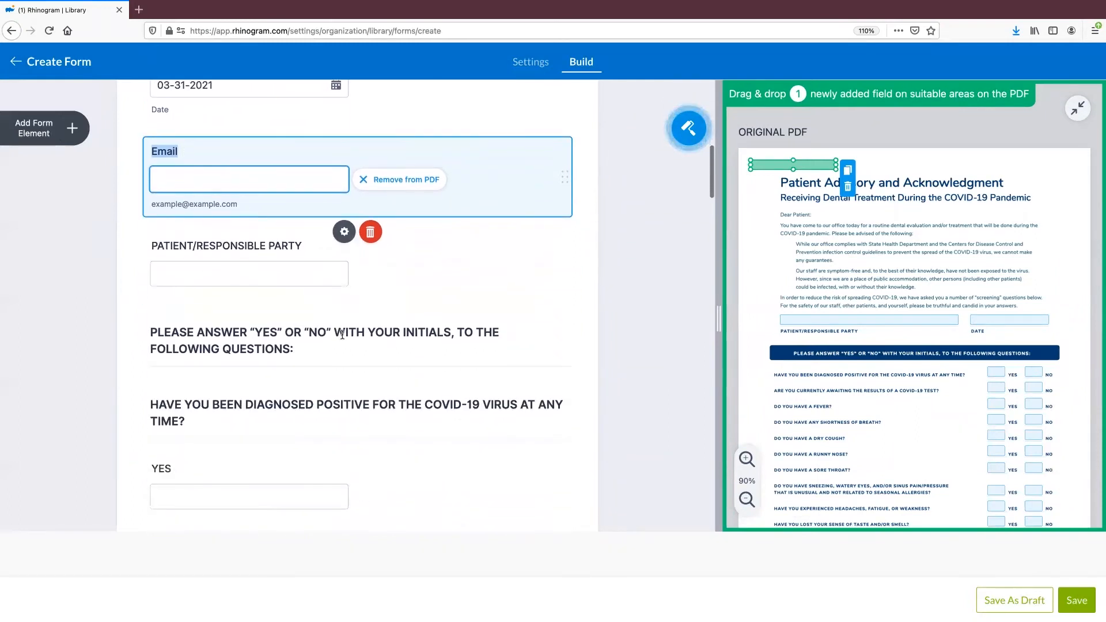
scroll(330, 342, "down", 3)
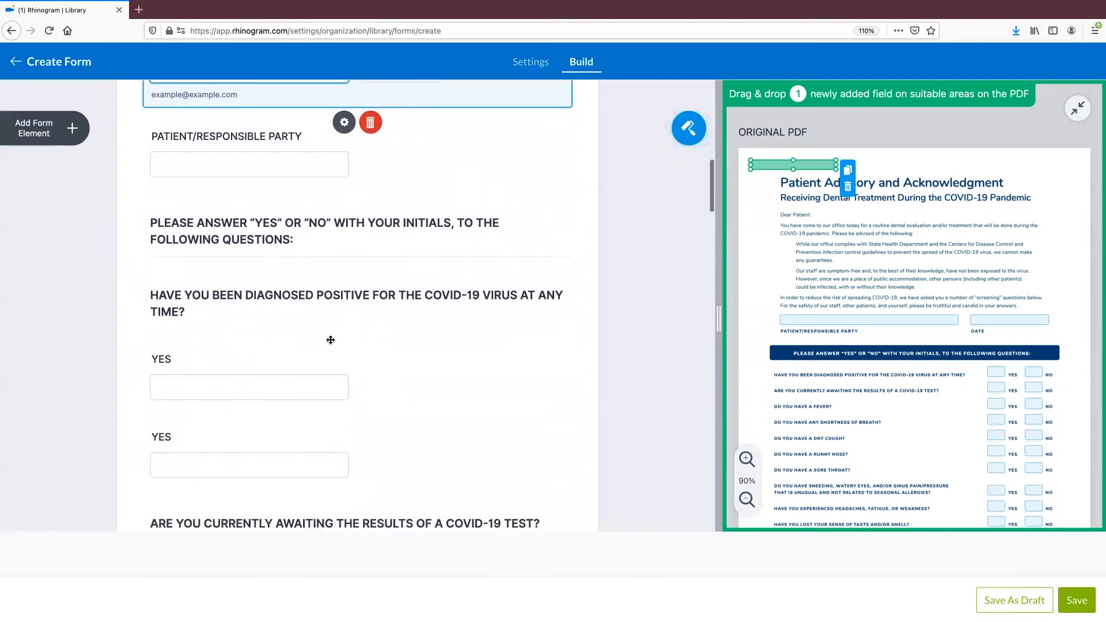
scroll(331, 344, "down", 5)
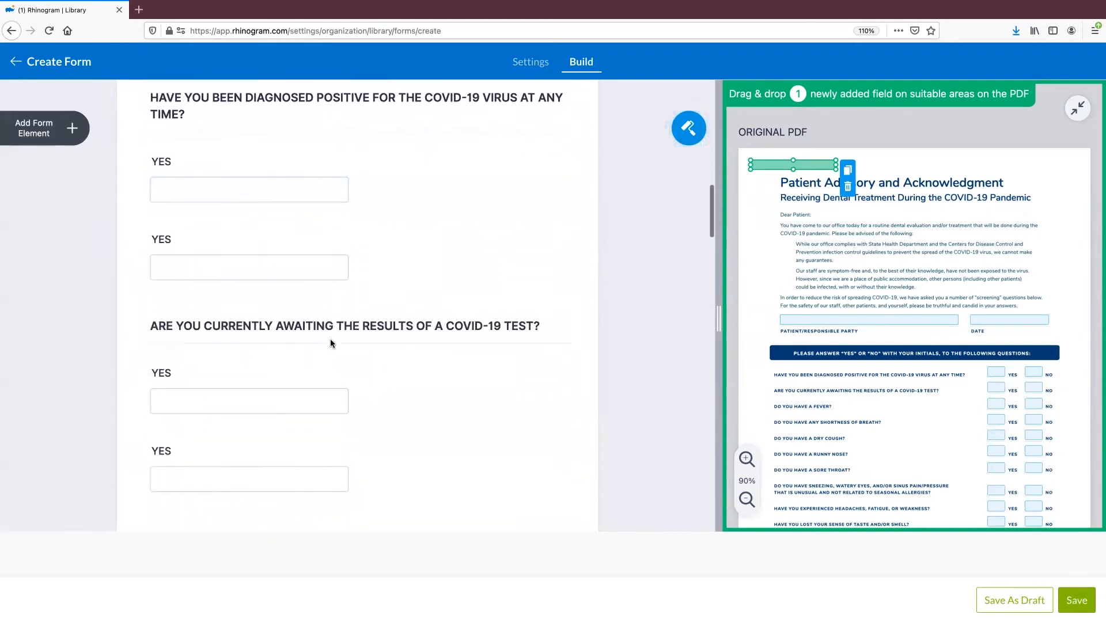
scroll(330, 344, "down", 2)
scroll(332, 343, "down", 3)
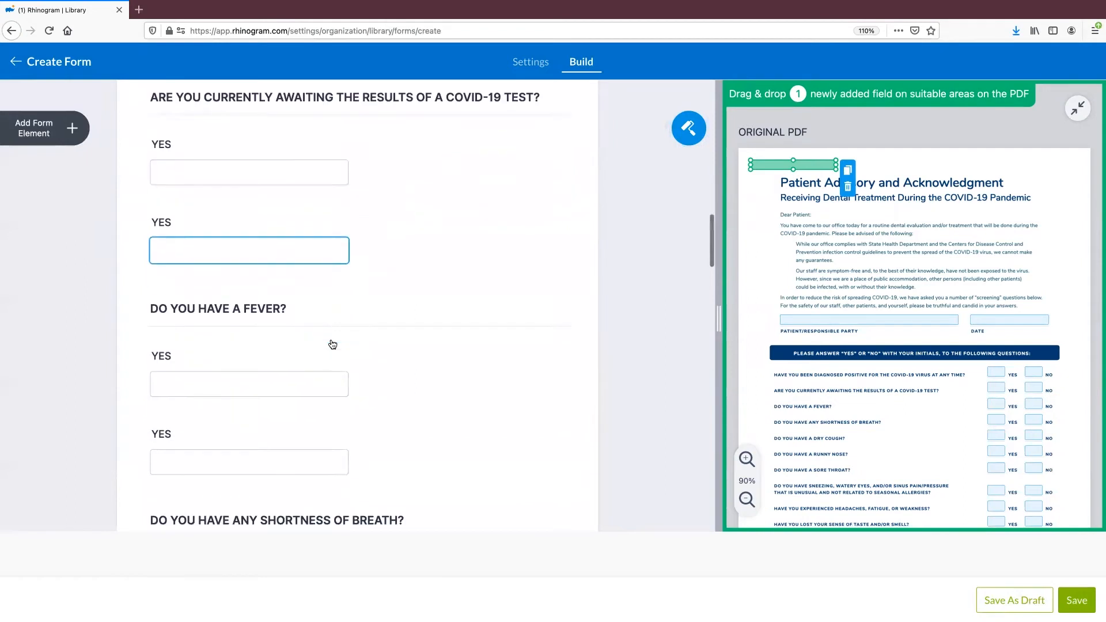
scroll(331, 344, "down", 5)
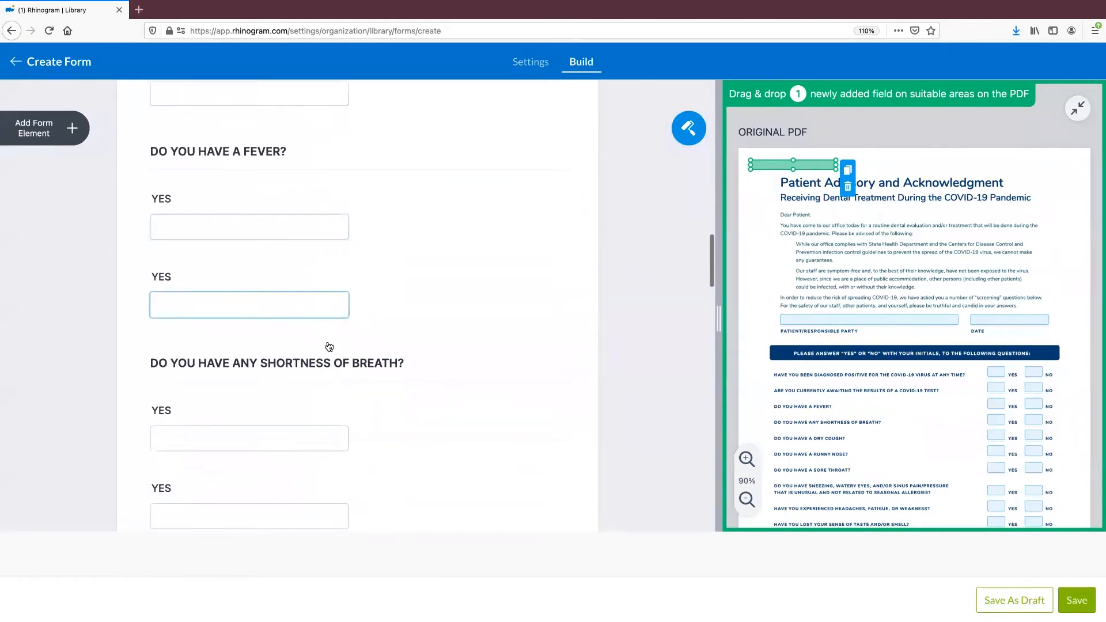
scroll(329, 347, "down", 5)
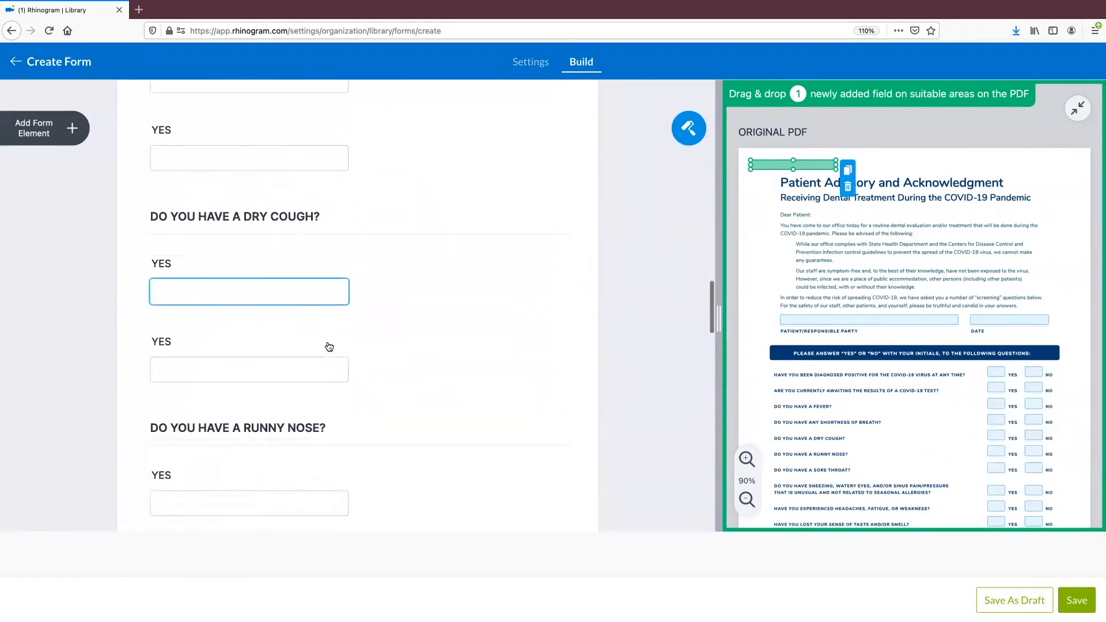
scroll(329, 347, "down", 20)
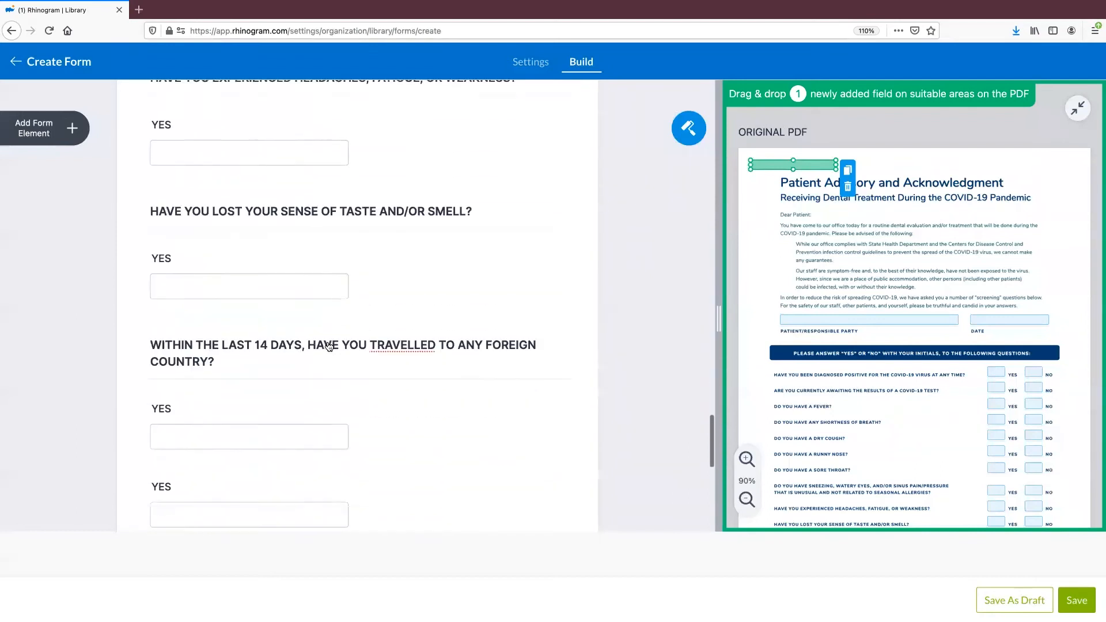
scroll(329, 347, "down", 3)
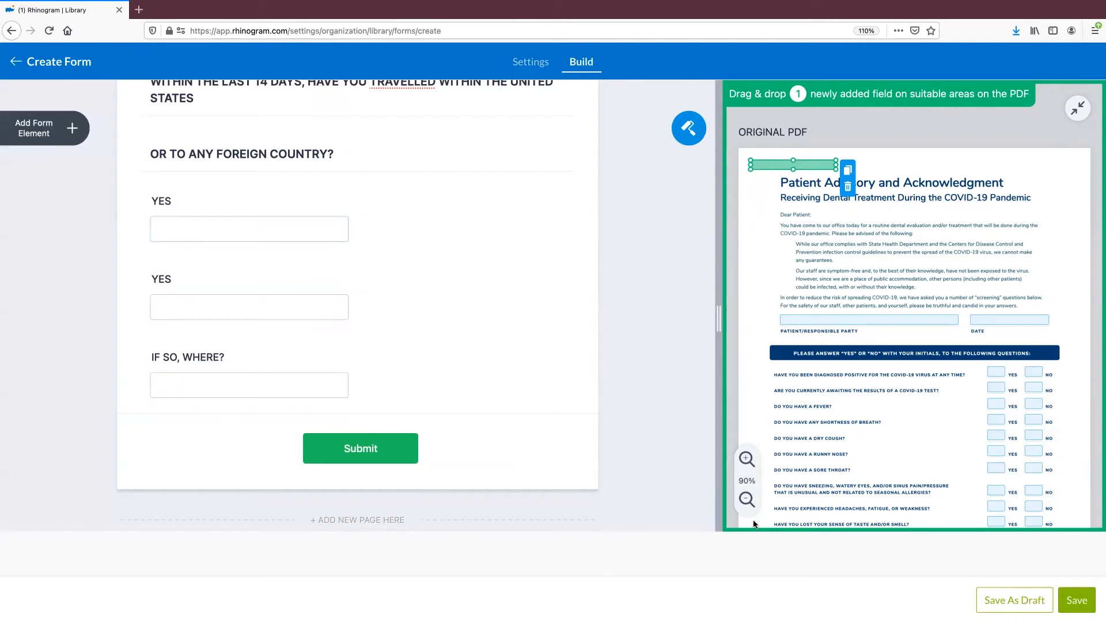
left_click(1004, 607)
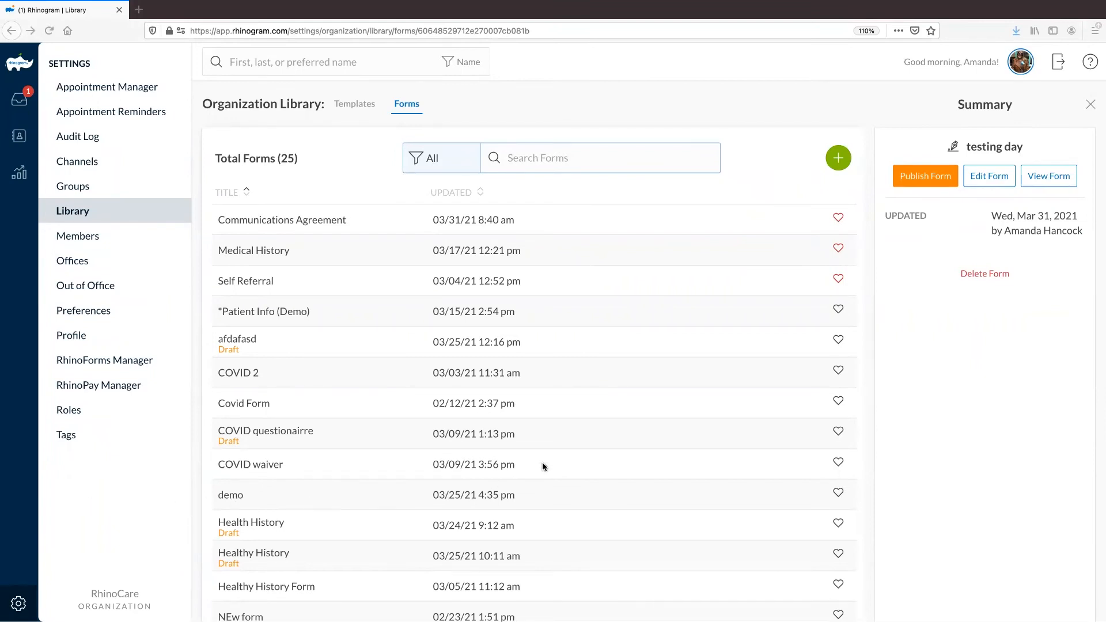
Start a new library form from scratch named "scratch form" and begin creating it
left_click(838, 158)
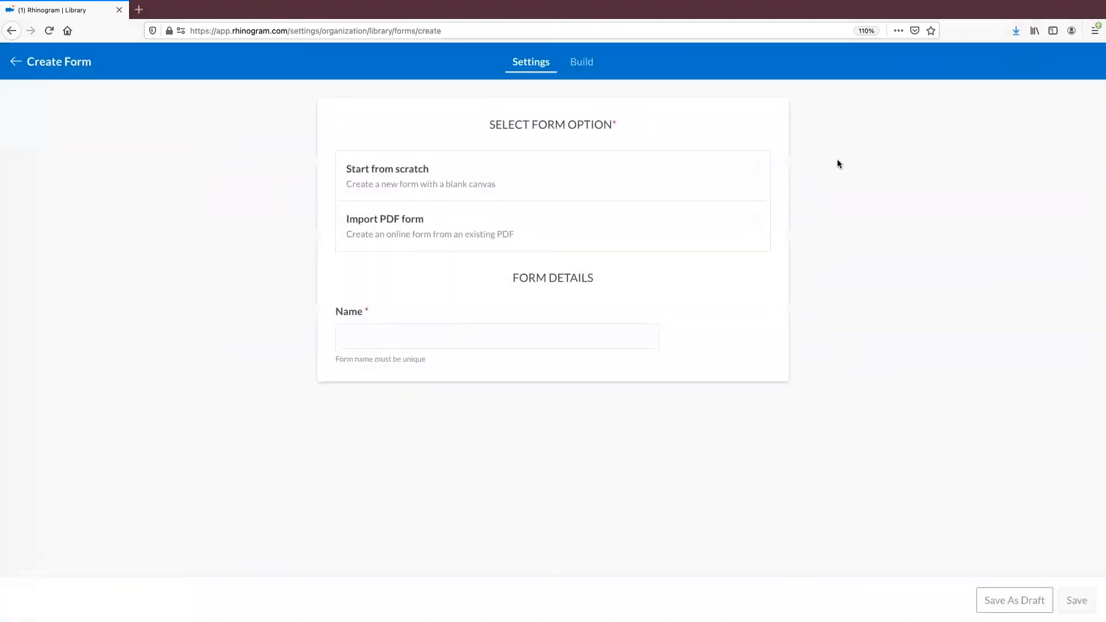
left_click(393, 175)
left_click(366, 331)
type("scratch f")
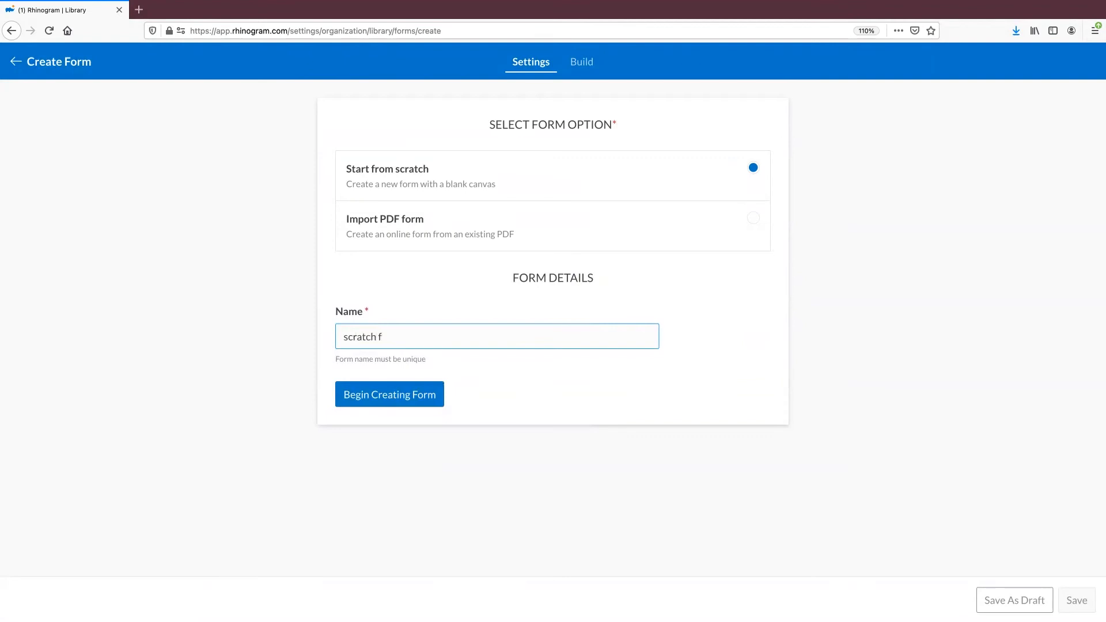
type("orm")
left_click(401, 400)
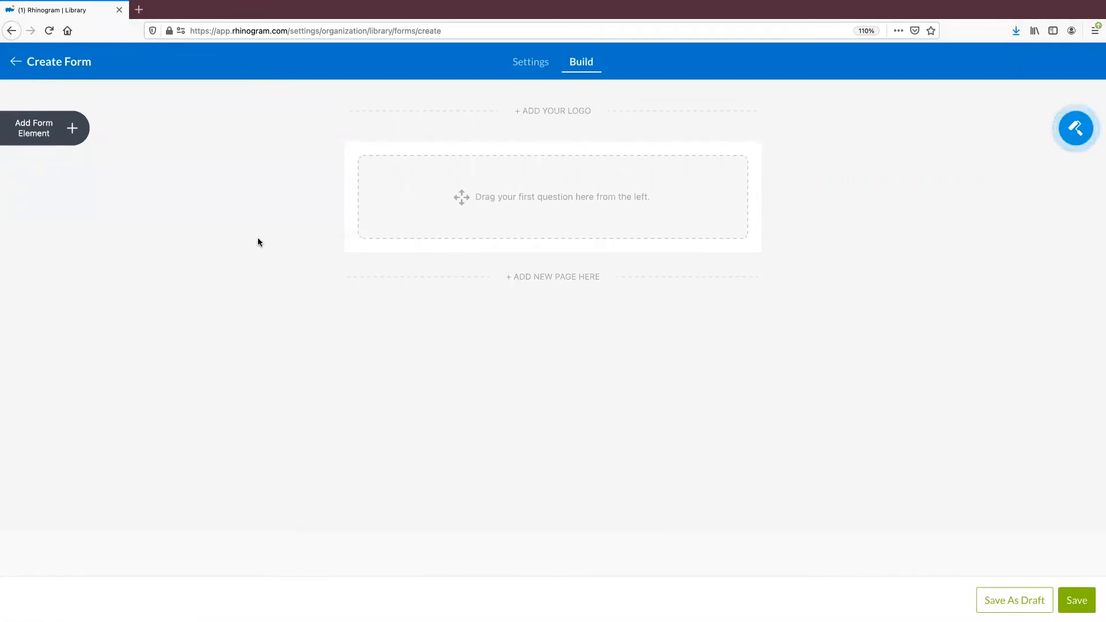
Add a Submit element to the blank form and open the logo upload options
left_click(72, 129)
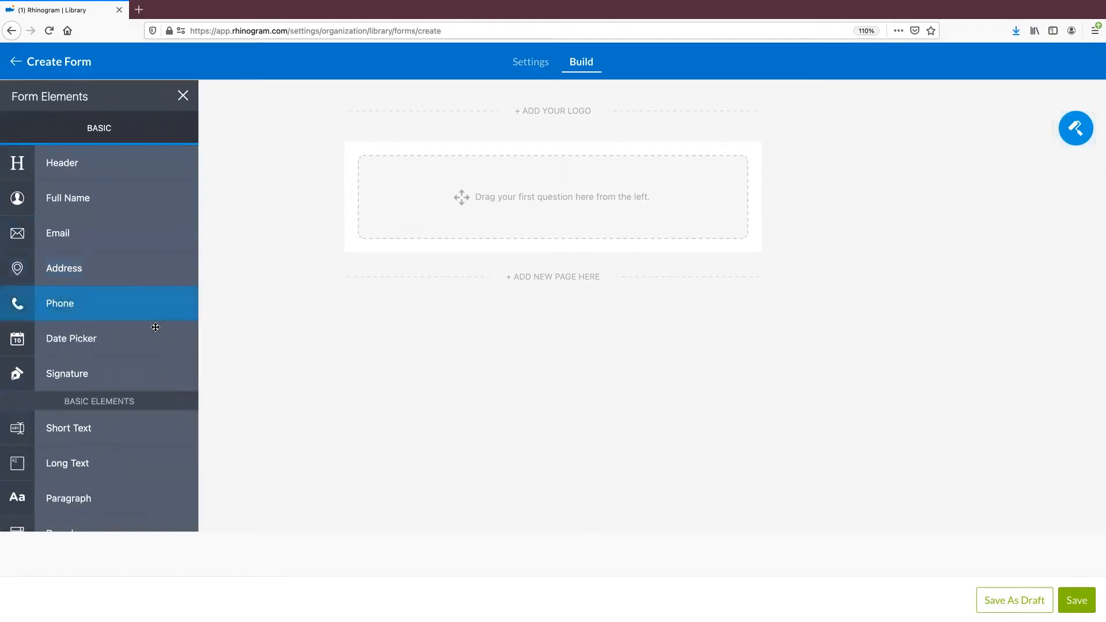
scroll(155, 327, "down", 5)
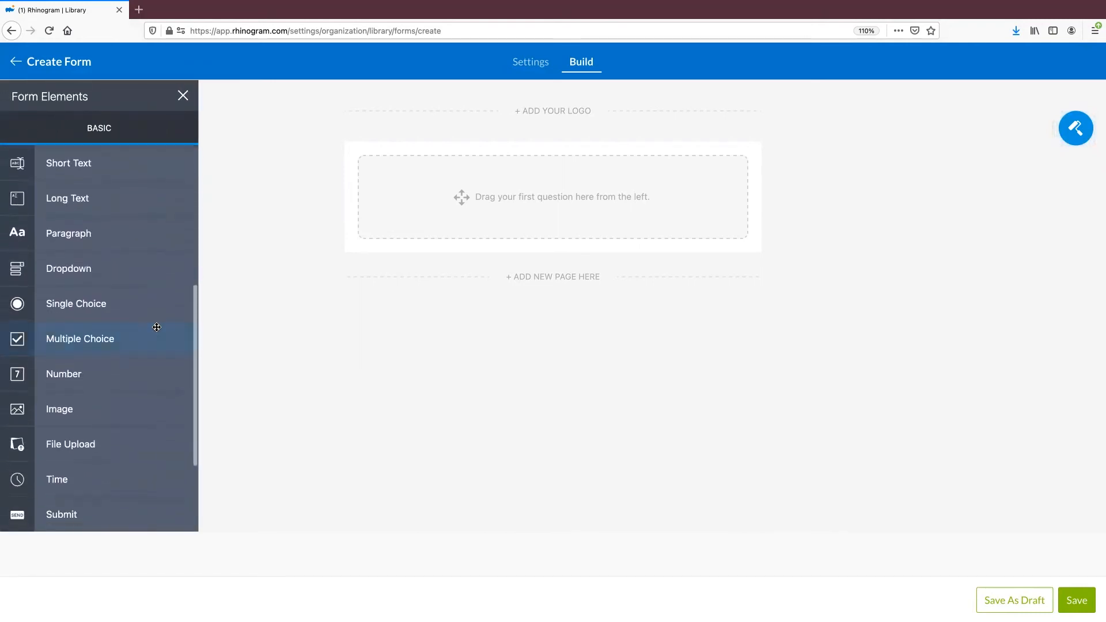
scroll(157, 328, "down", 3)
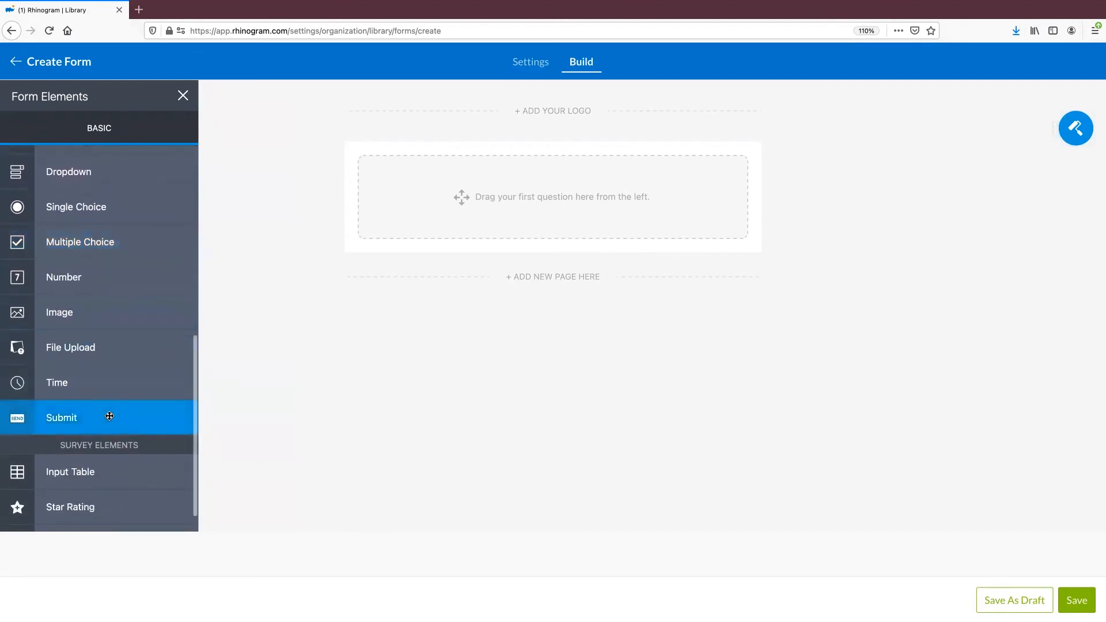
left_click(109, 421)
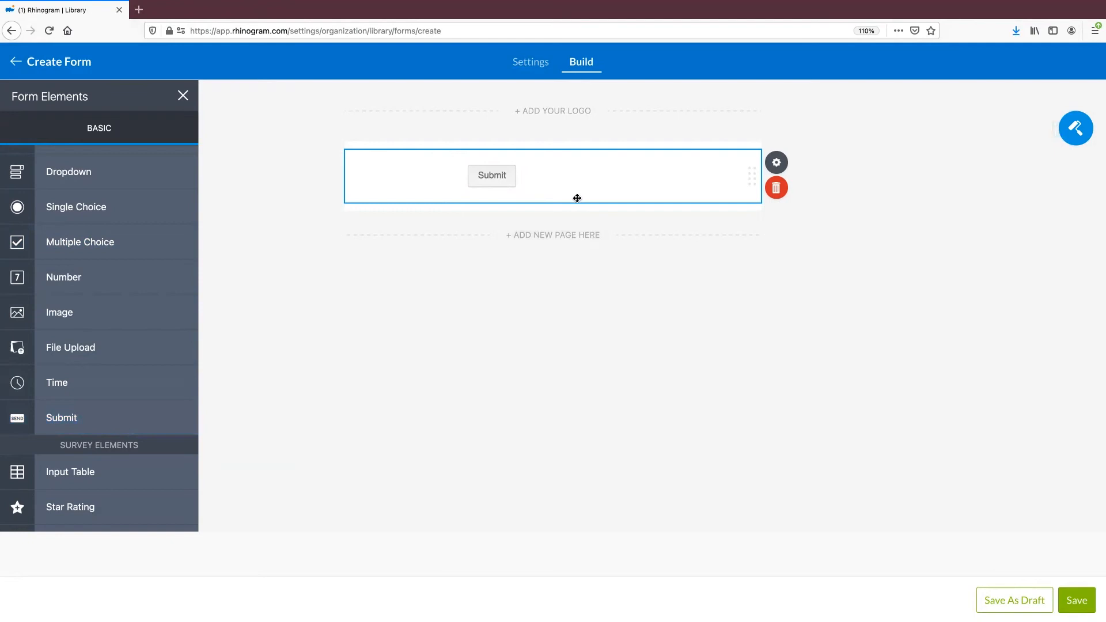
left_click(551, 113)
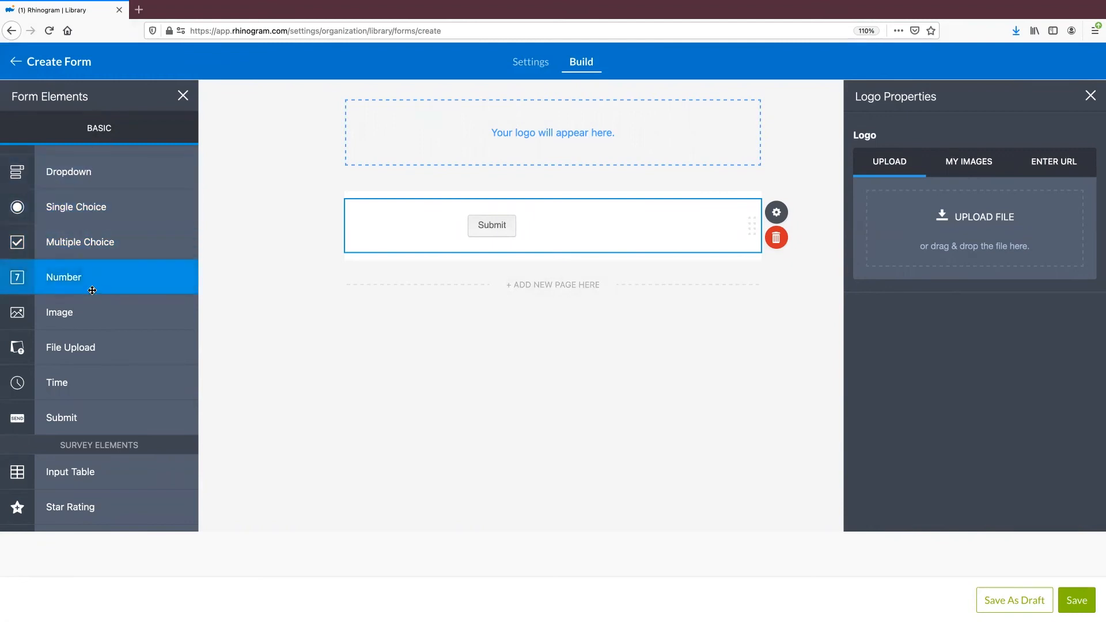
Add Full Name, Email and Address fields above the Submit button, placing Address above Email
scroll(92, 290, "up", 6)
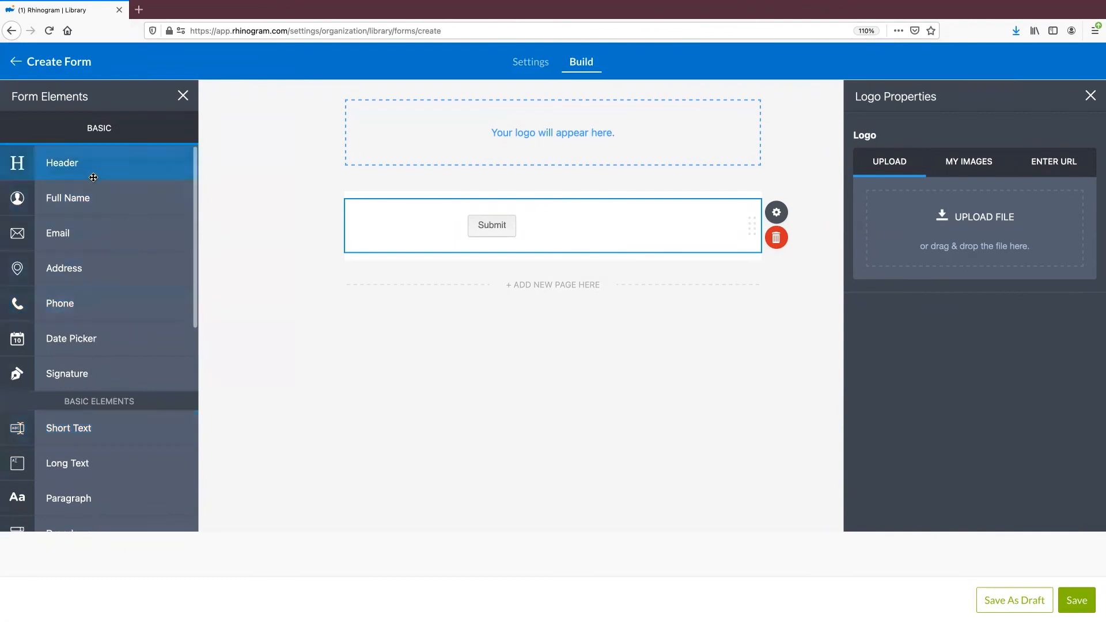
left_click(92, 197)
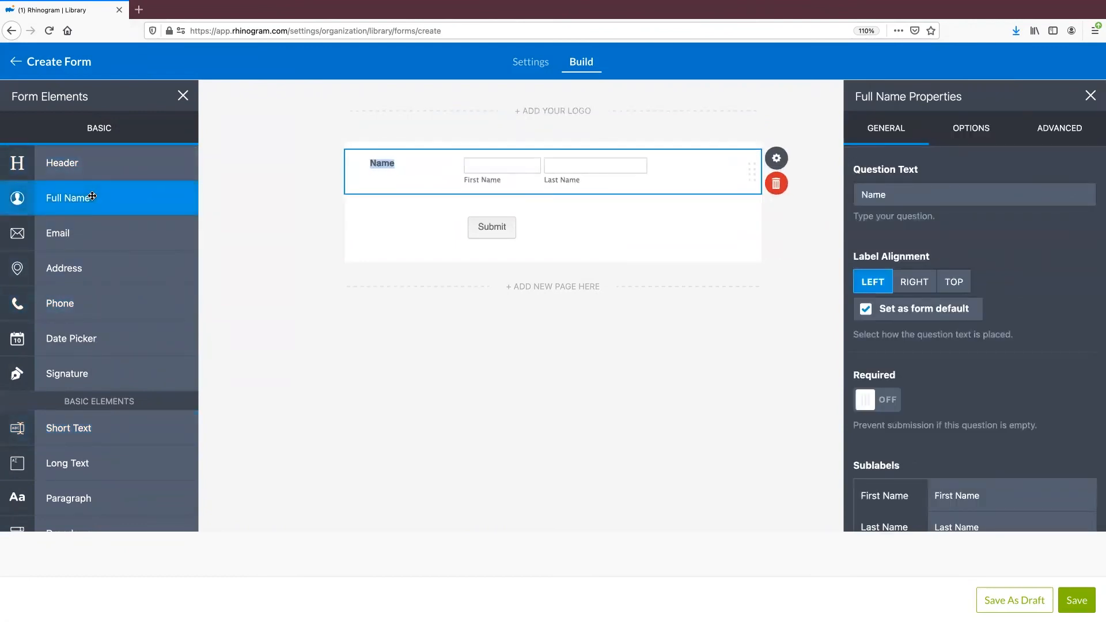
left_click(89, 230)
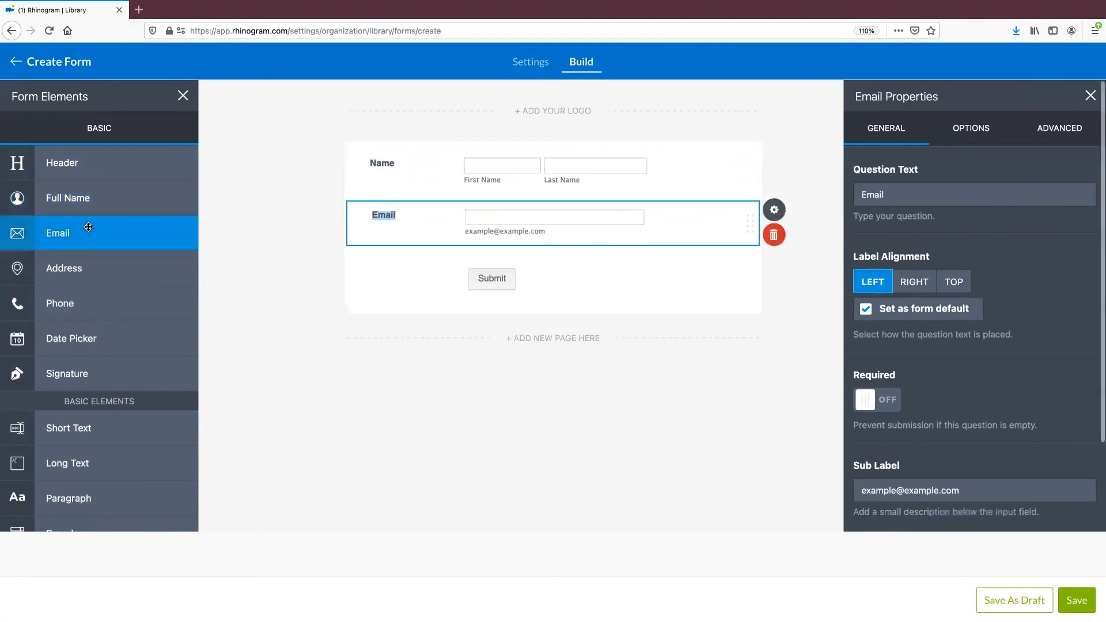
left_click(90, 271)
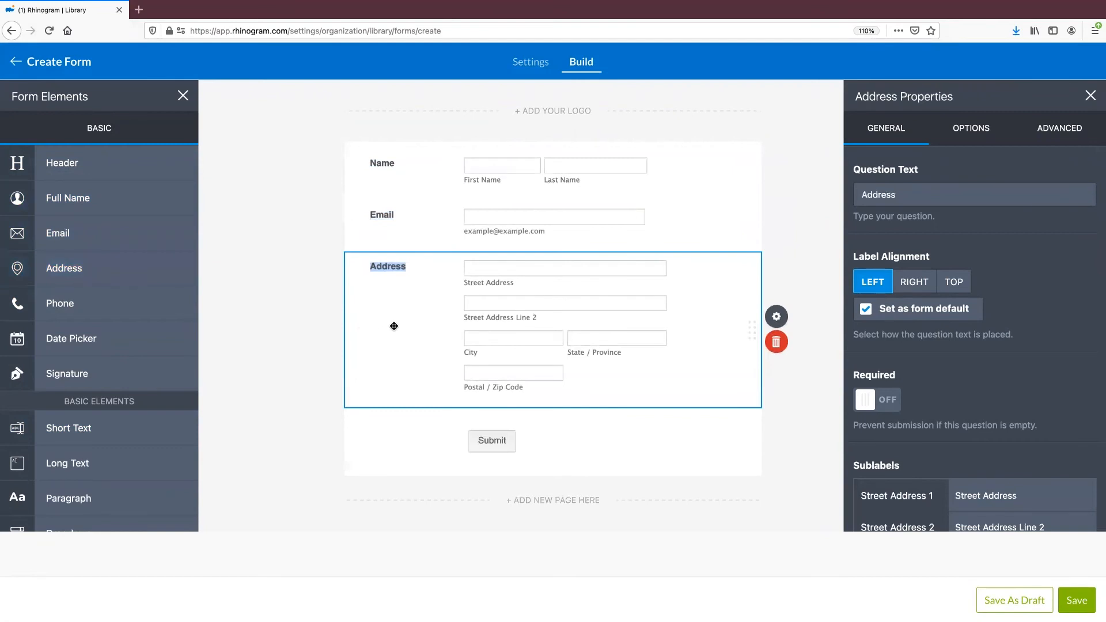
left_click_drag(396, 325, 396, 252)
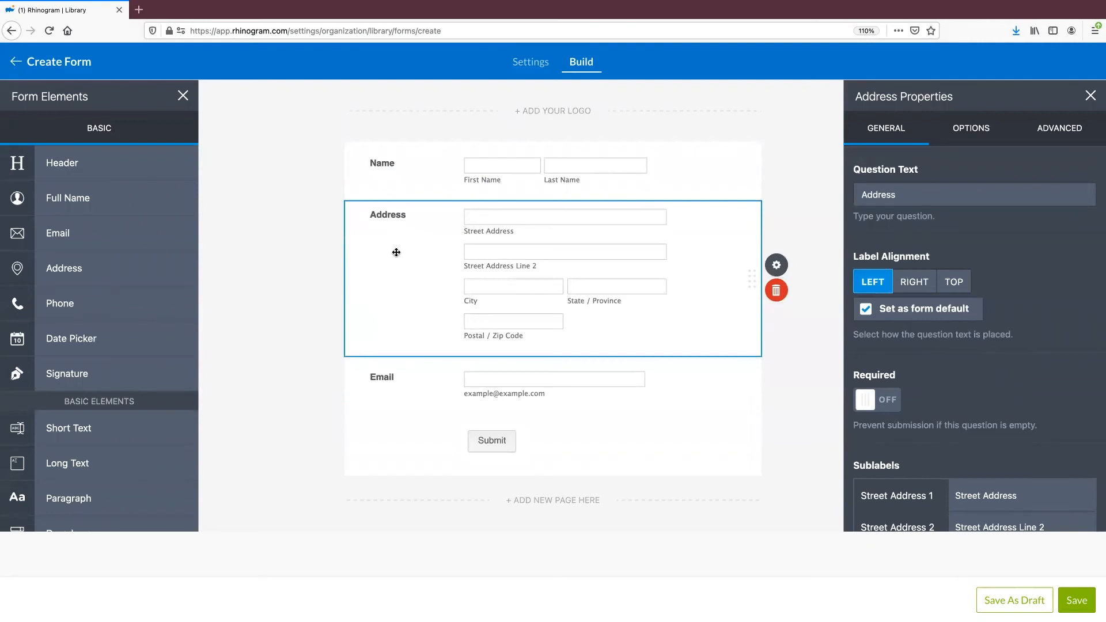
Relabel the Name field as "Patient Name", make it required, and enable its middle name entry
double_click(392, 163)
left_click(370, 163)
type("Patie")
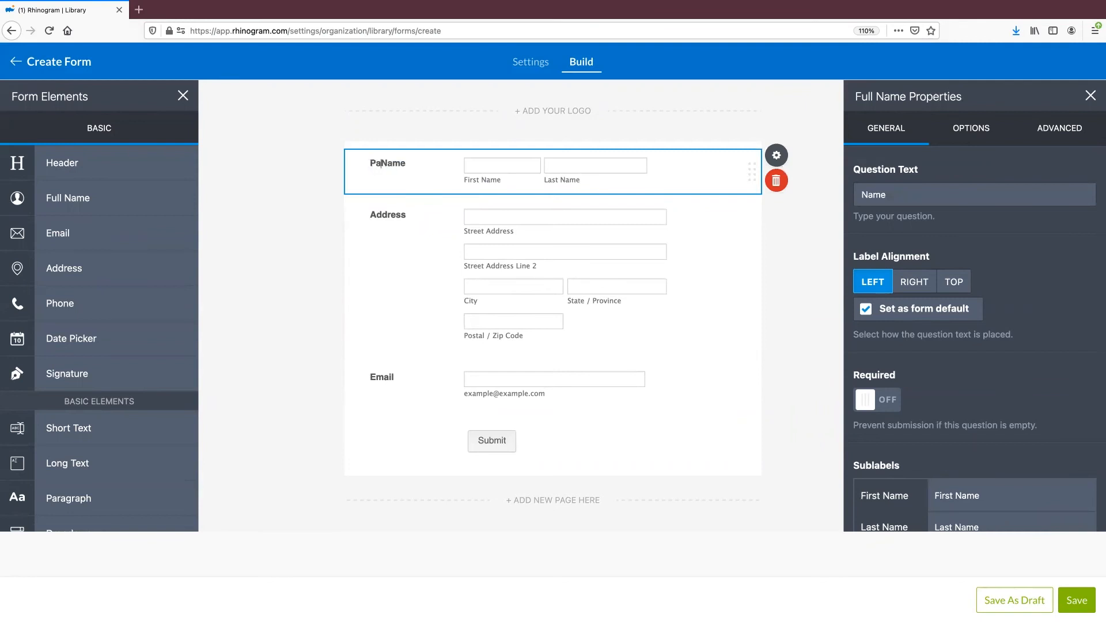
type("nt")
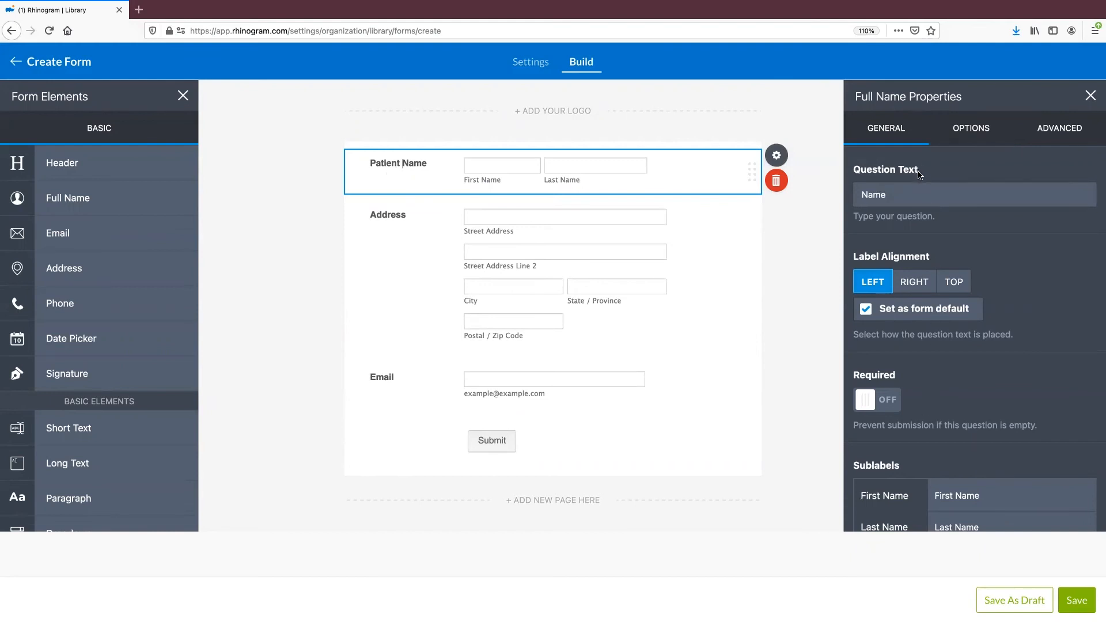
left_click(886, 403)
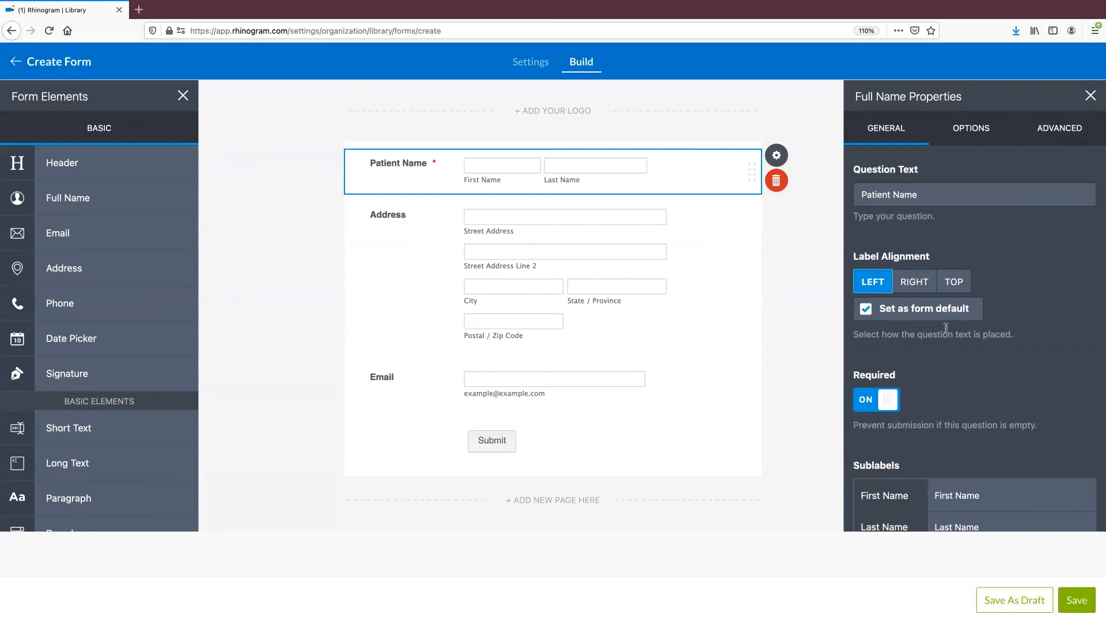
left_click(976, 132)
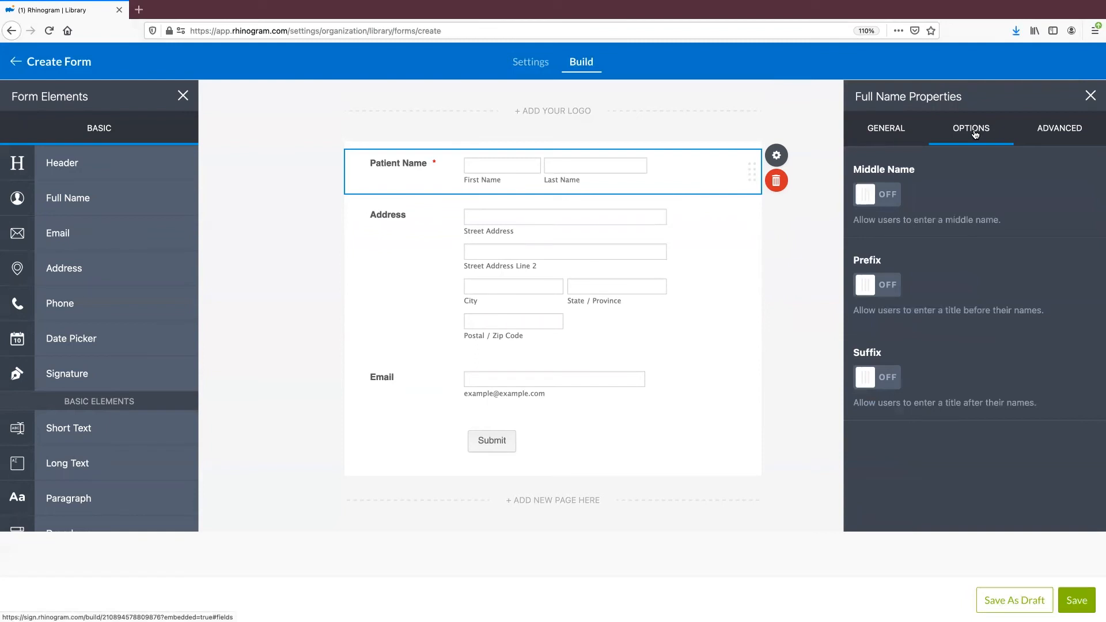
left_click(885, 200)
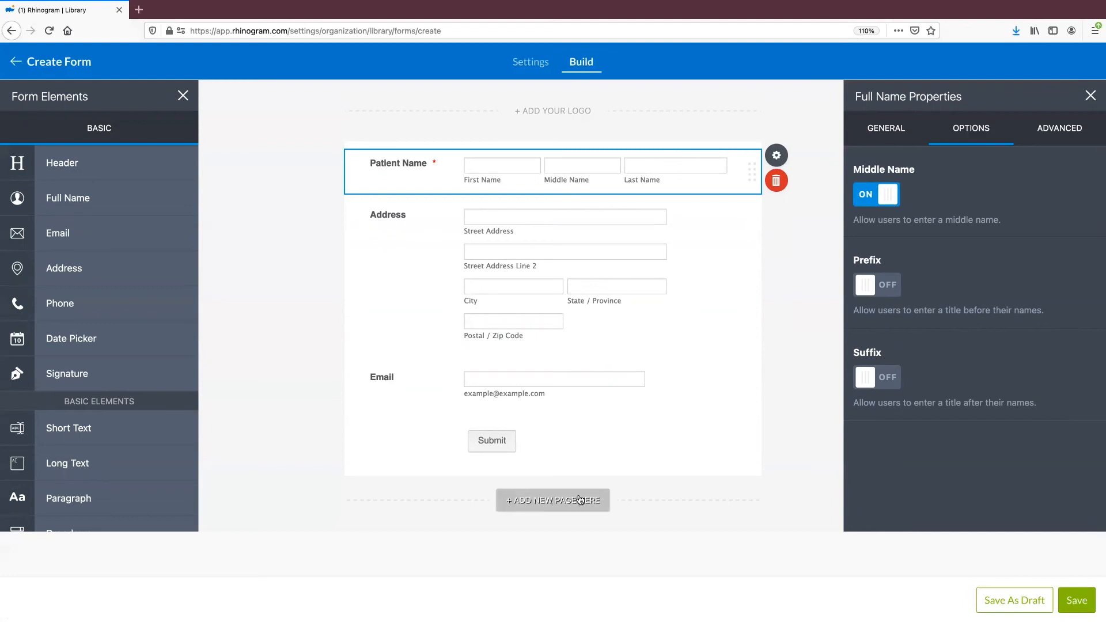
Add a second page to the form with an Input Table titled "Medical History"
left_click(601, 499)
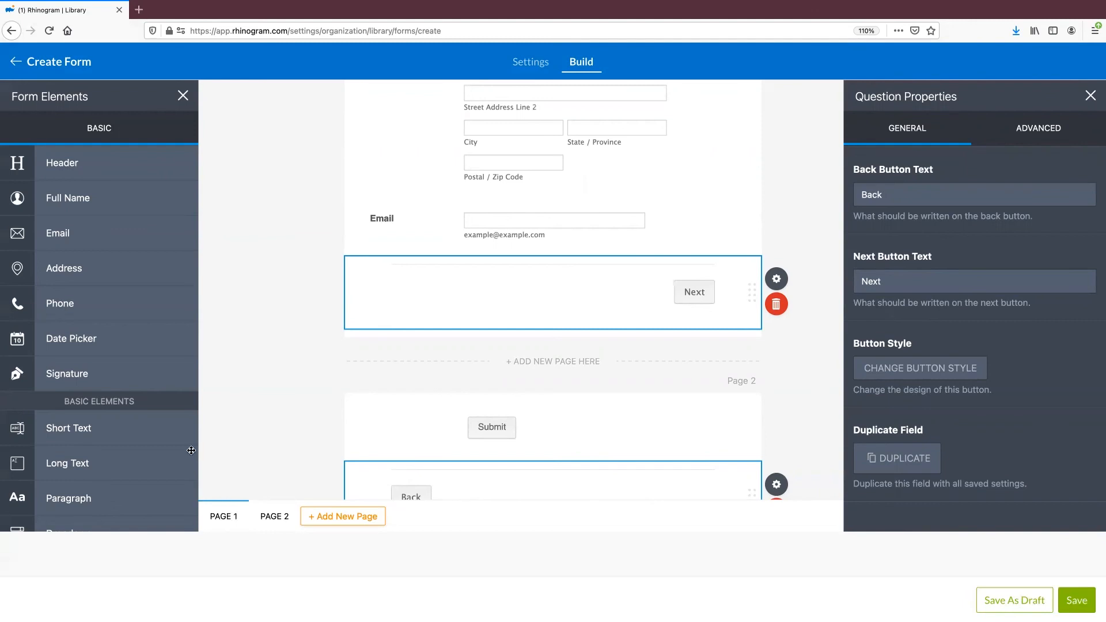
scroll(110, 361, "down", 5)
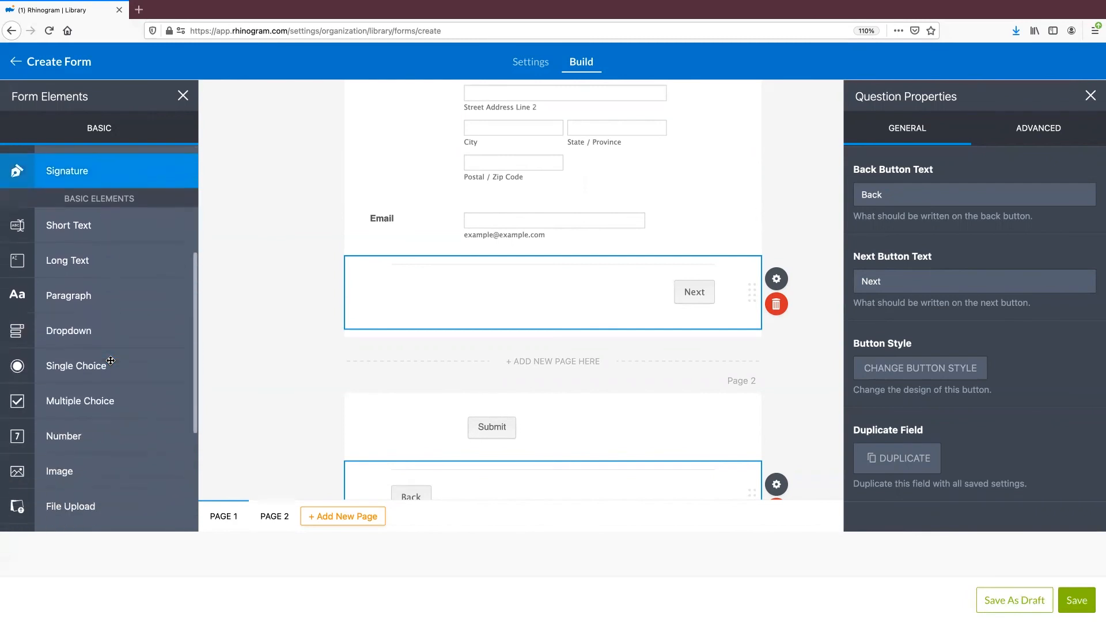
scroll(111, 361, "down", 2)
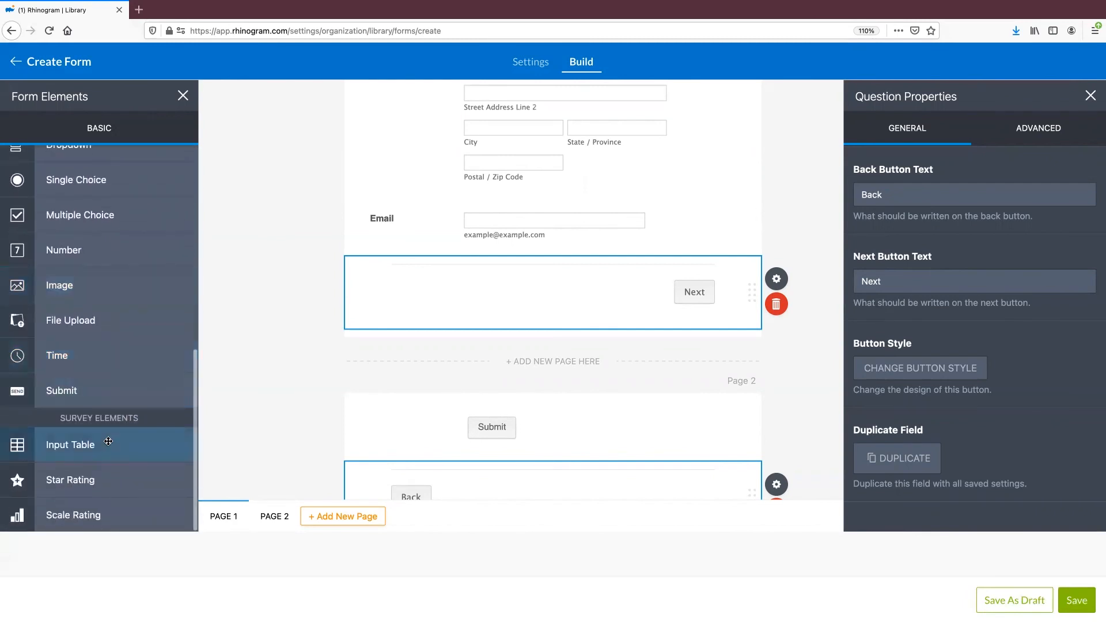
left_click(108, 442)
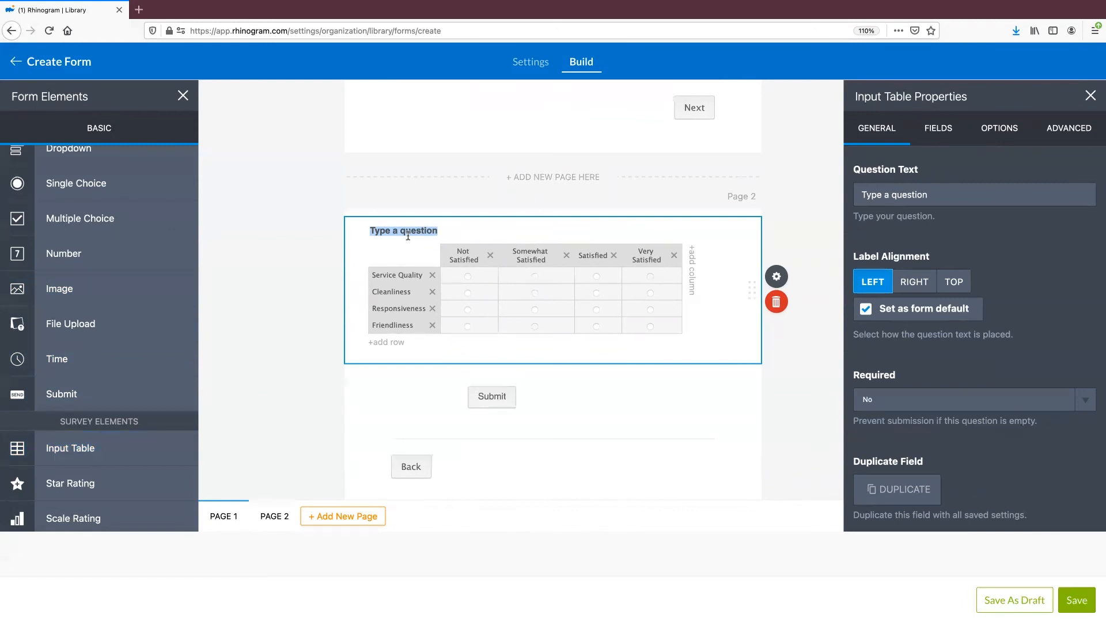
type("Medical Hi")
type("story")
Rename the Medical History table's first column to "Yes"
left_click(468, 258)
left_click_drag(483, 260, 454, 250)
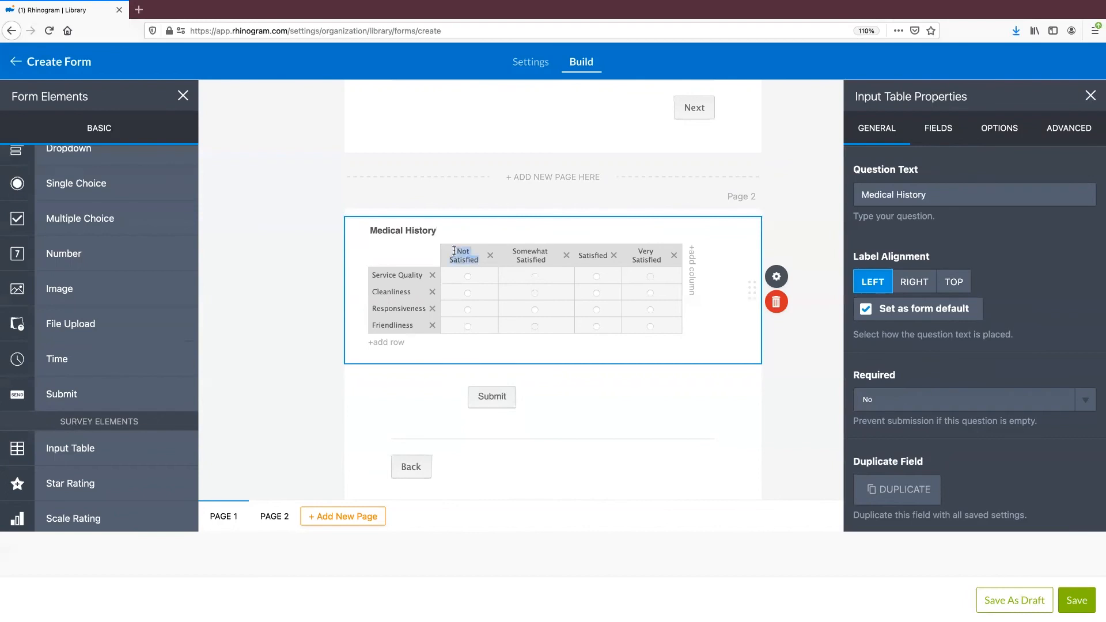
type("Yes")
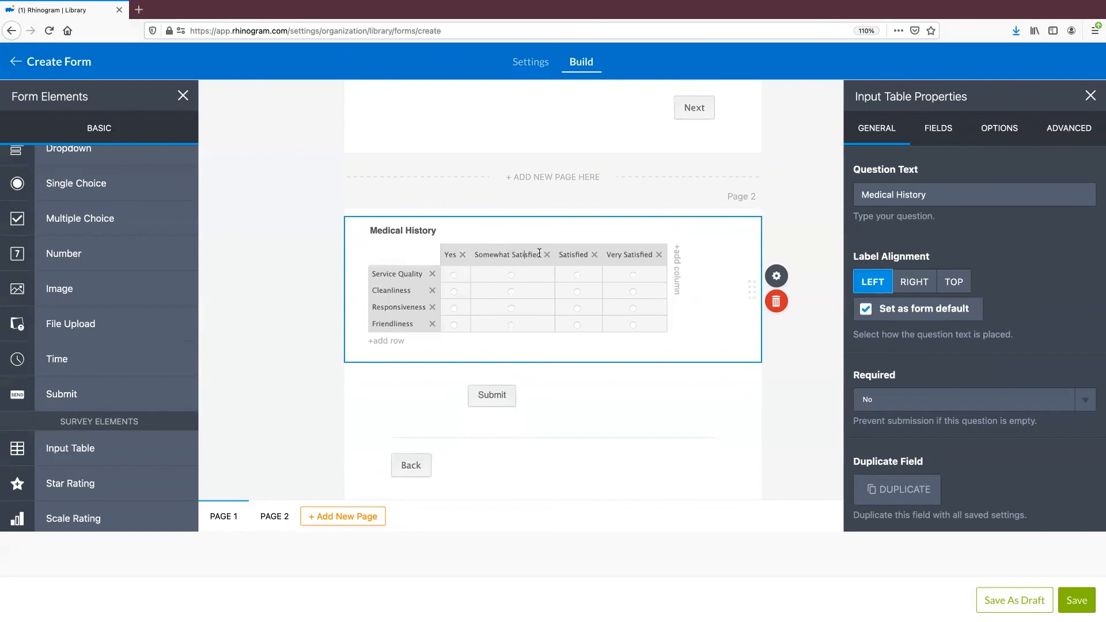
Rename the Medical History table's second column to "No" and delete the Satisfied and Very Satisfied columns
left_click_drag(542, 254, 474, 252)
type("No")
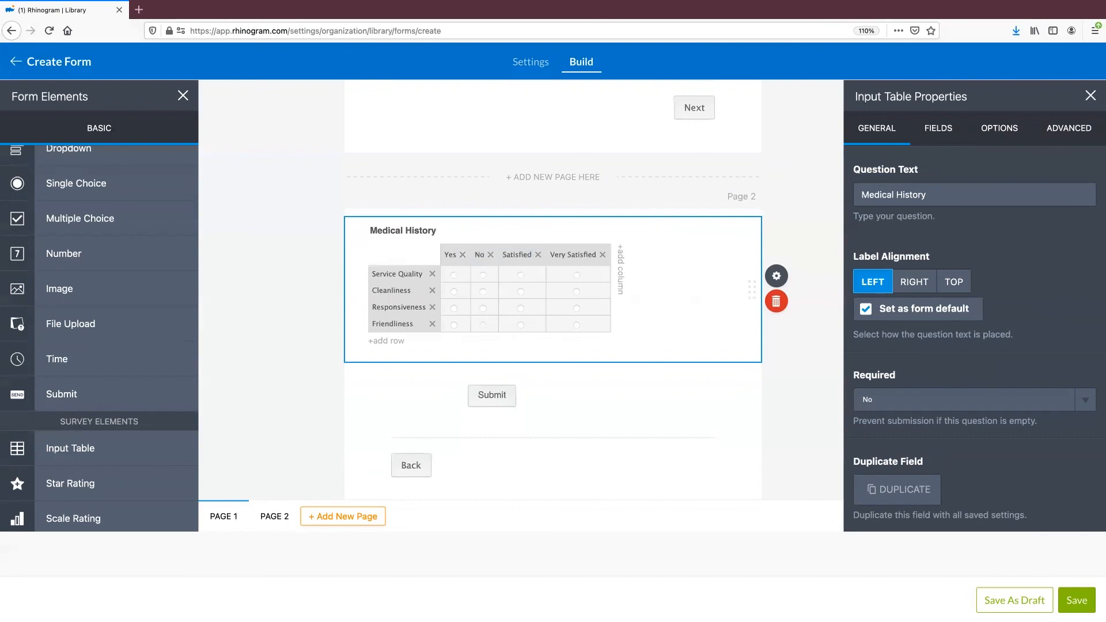
left_click(537, 255)
left_click(556, 255)
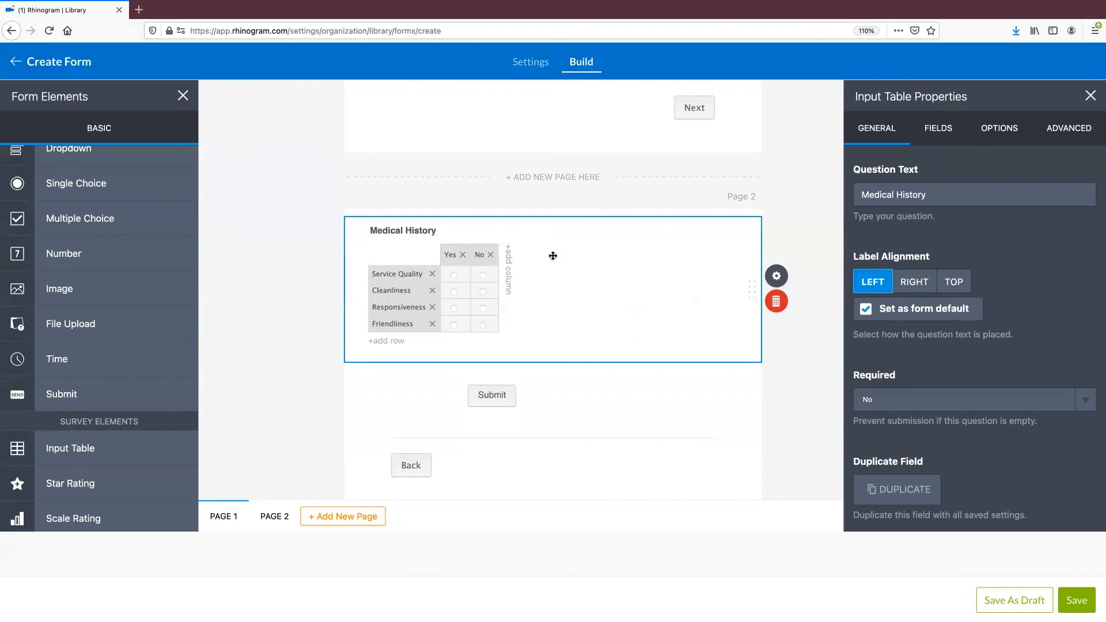
Try adding a blank row to the Medical History table and view the table's Required options
left_click(408, 272)
left_click(384, 340)
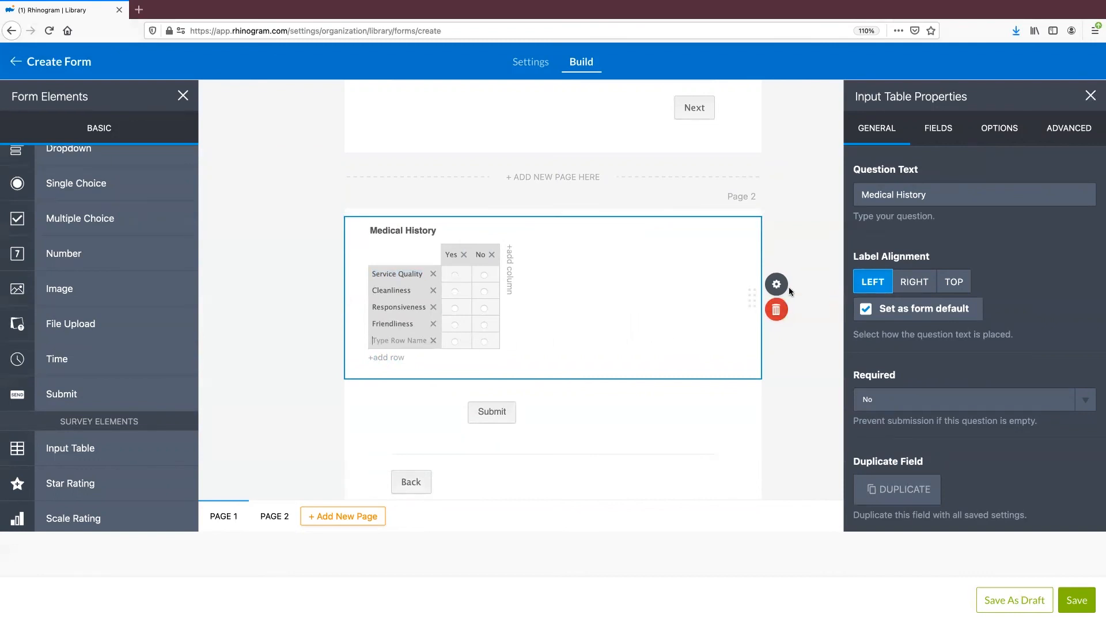
left_click(1085, 407)
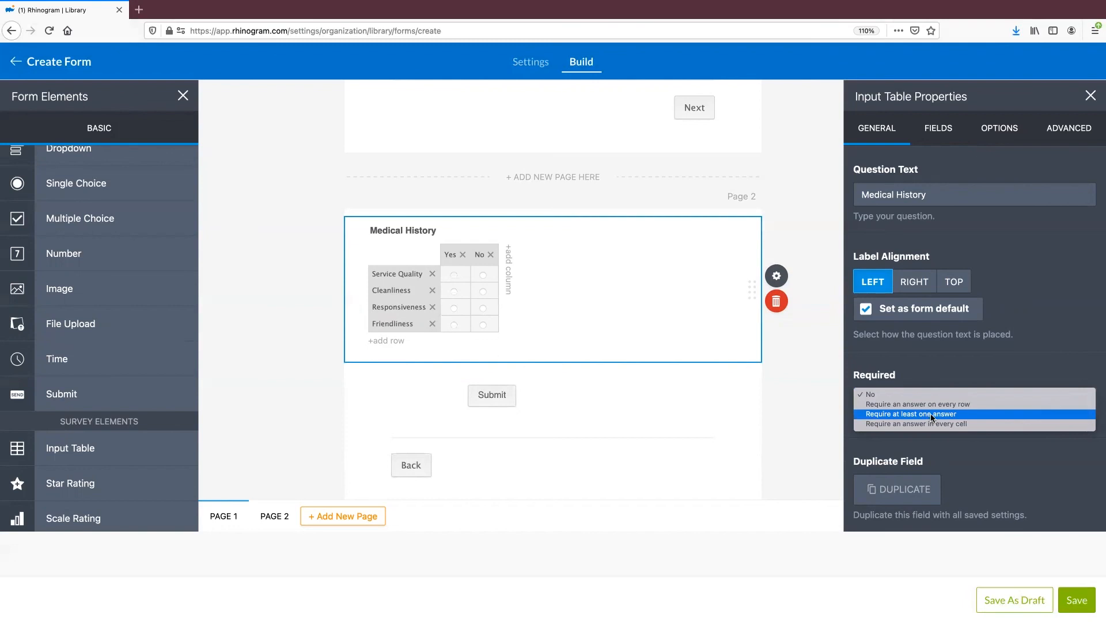
Save the finished scratch form to the organization library
left_click(1081, 601)
left_click(1079, 601)
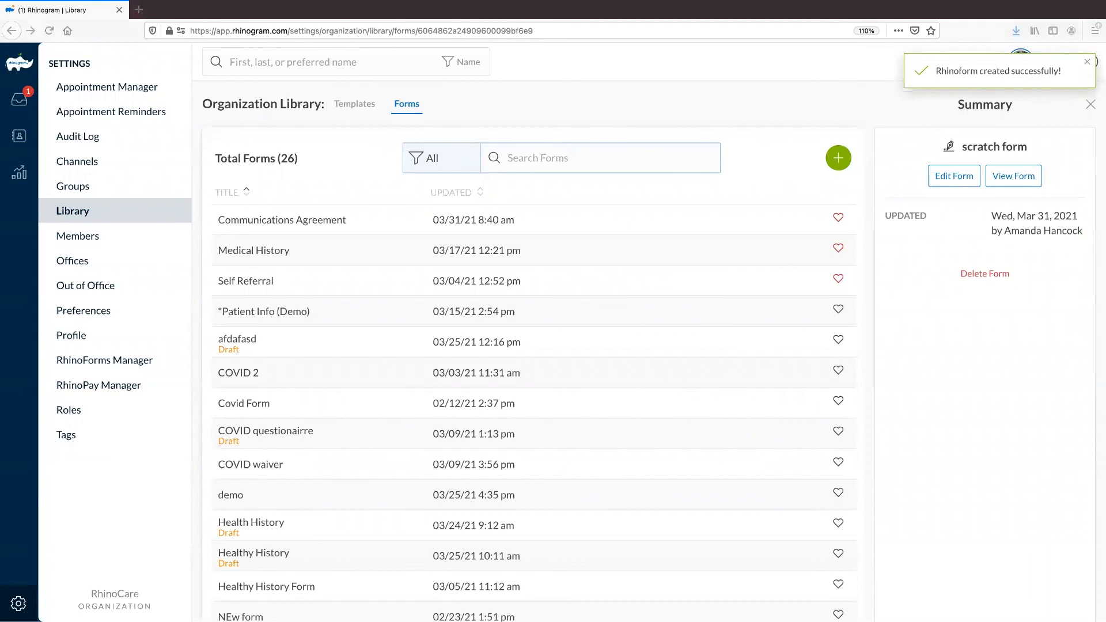
View the summary of the "*Patient Info (Demo)" form and select the "afdafasd" draft in the forms list
left_click(318, 320)
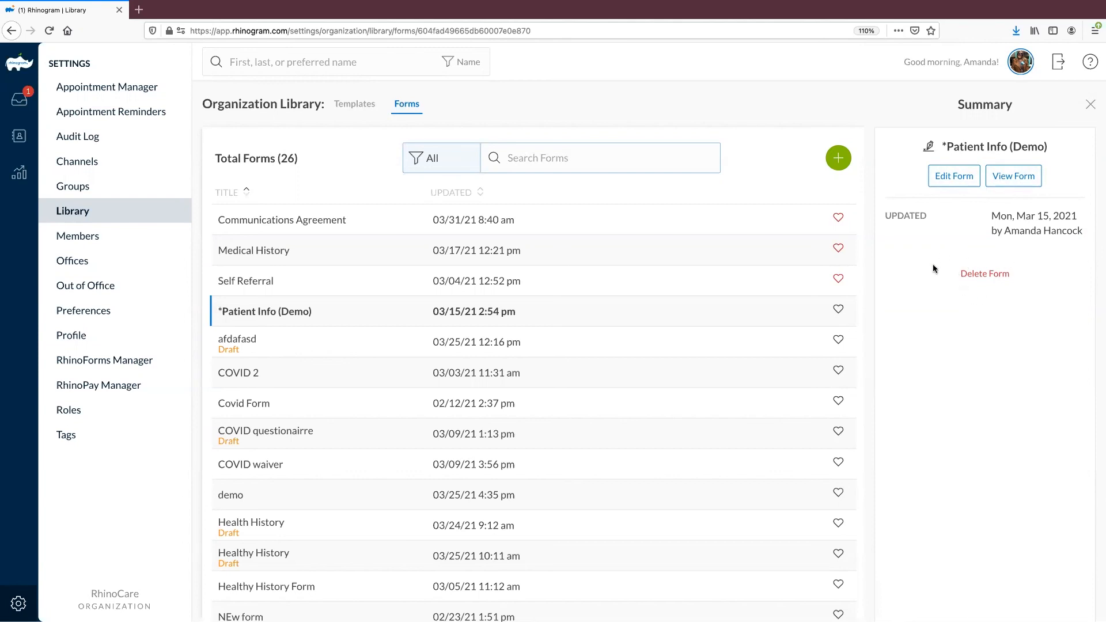
left_click(602, 351)
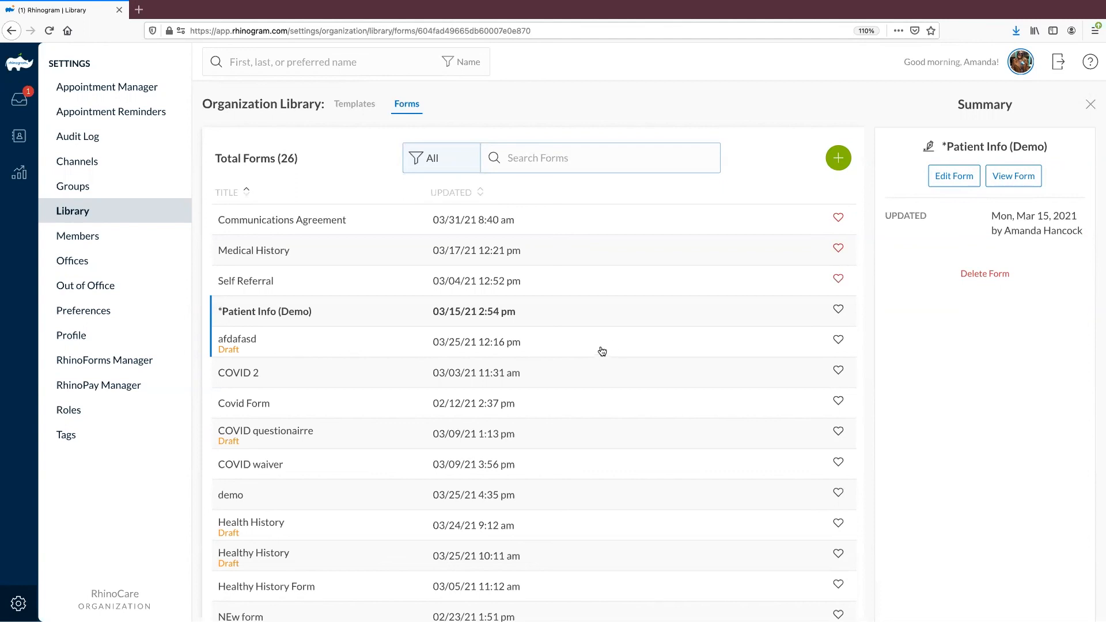